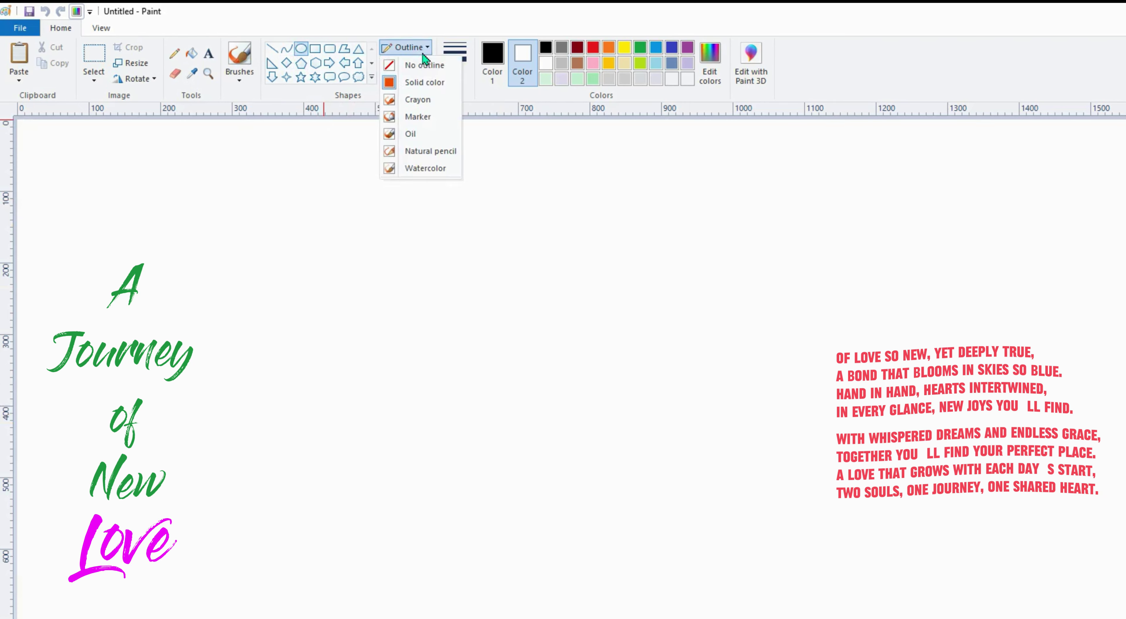
- Draw a flat ellipse about 365 by 70 px near the upper middle, with solid black outline, solid white fill and the second-thinnest line
left_click(439, 83)
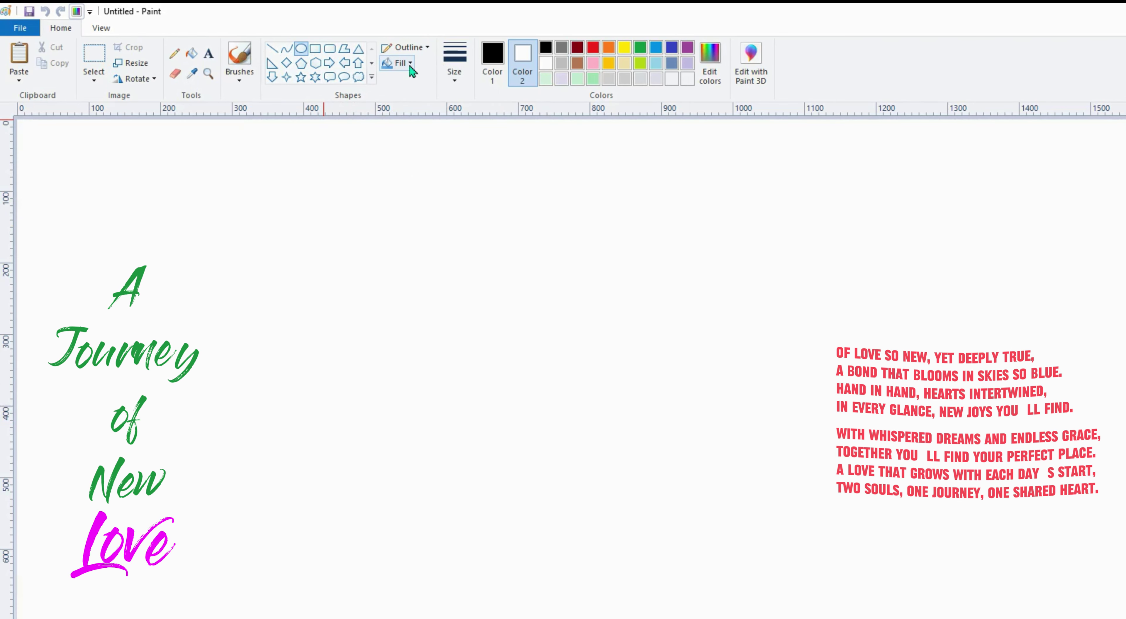
left_click(399, 62)
left_click(418, 98)
left_click(447, 59)
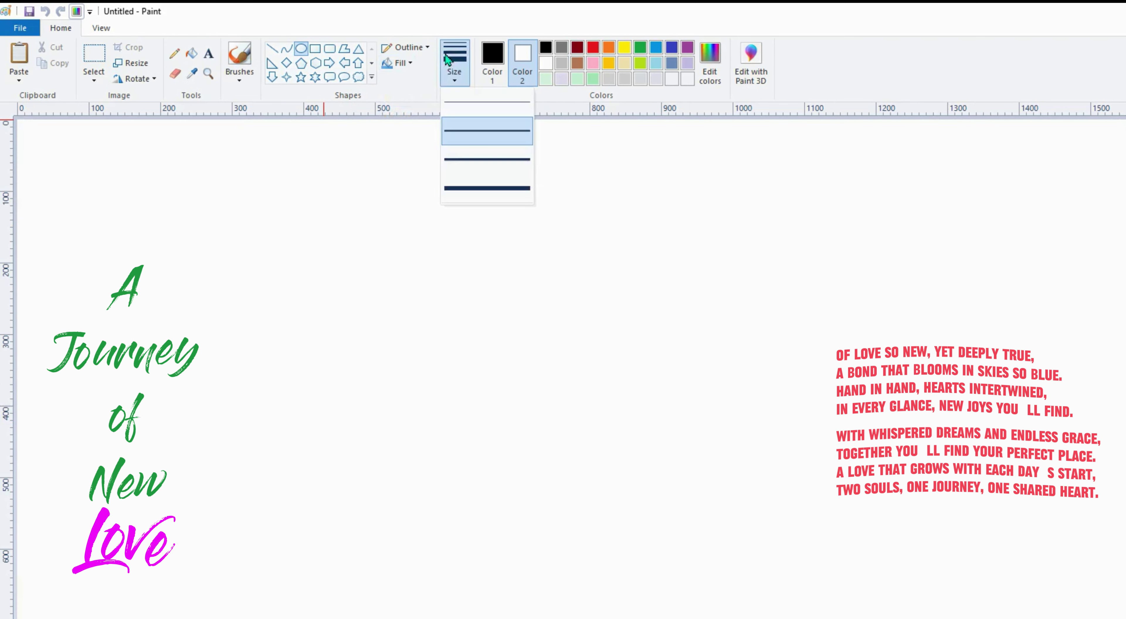
left_click(489, 136)
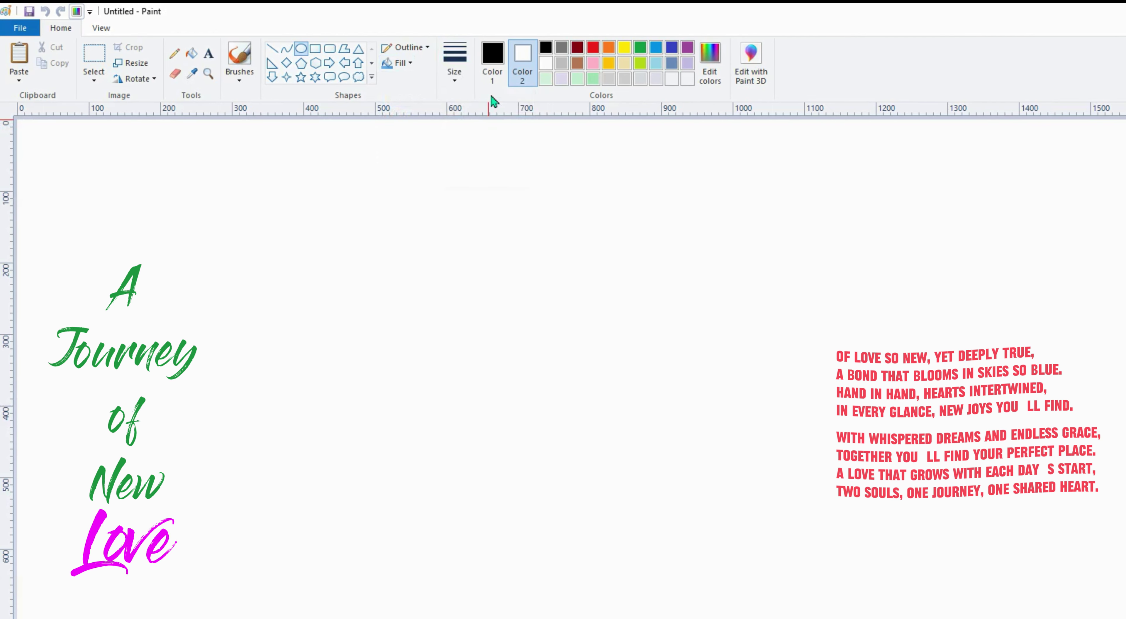
left_click(492, 66)
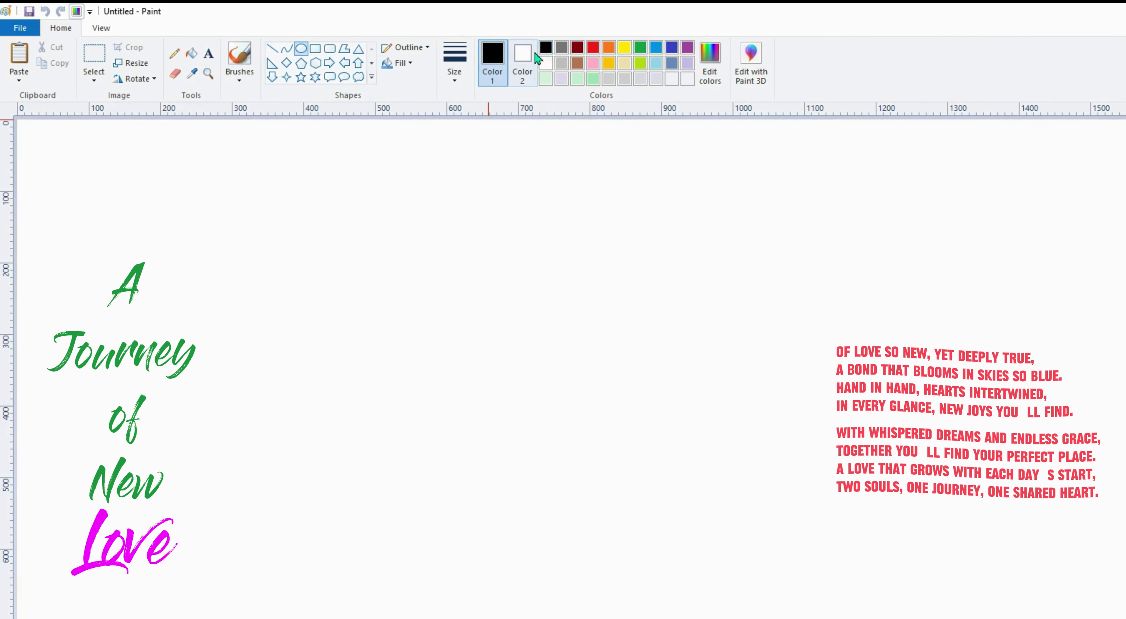
left_click(527, 63)
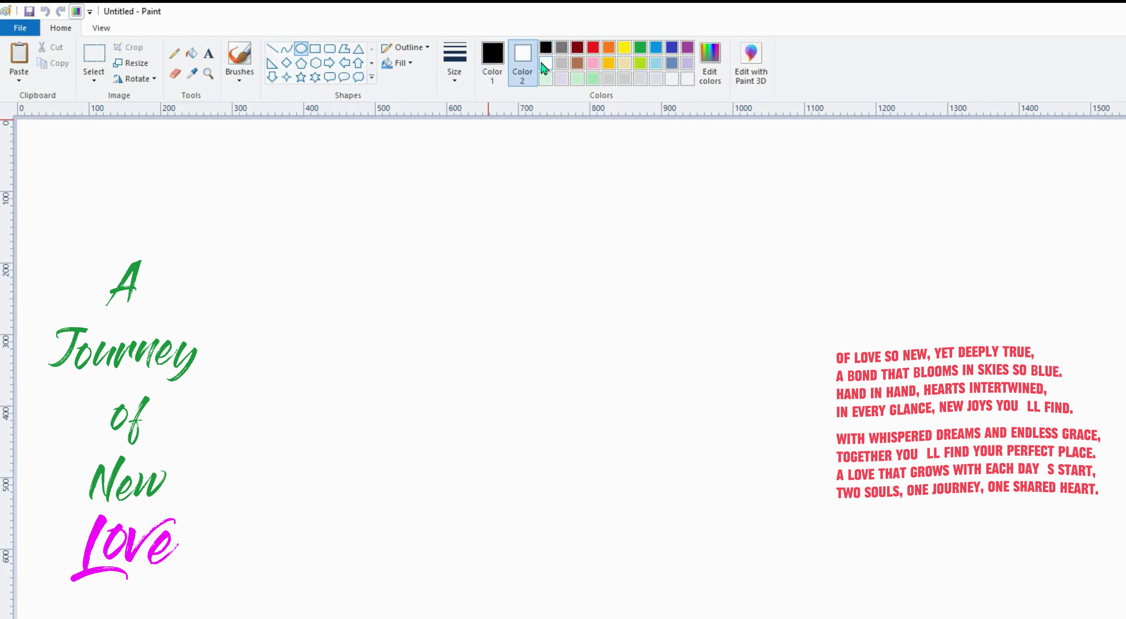
left_click_drag(435, 257, 696, 307)
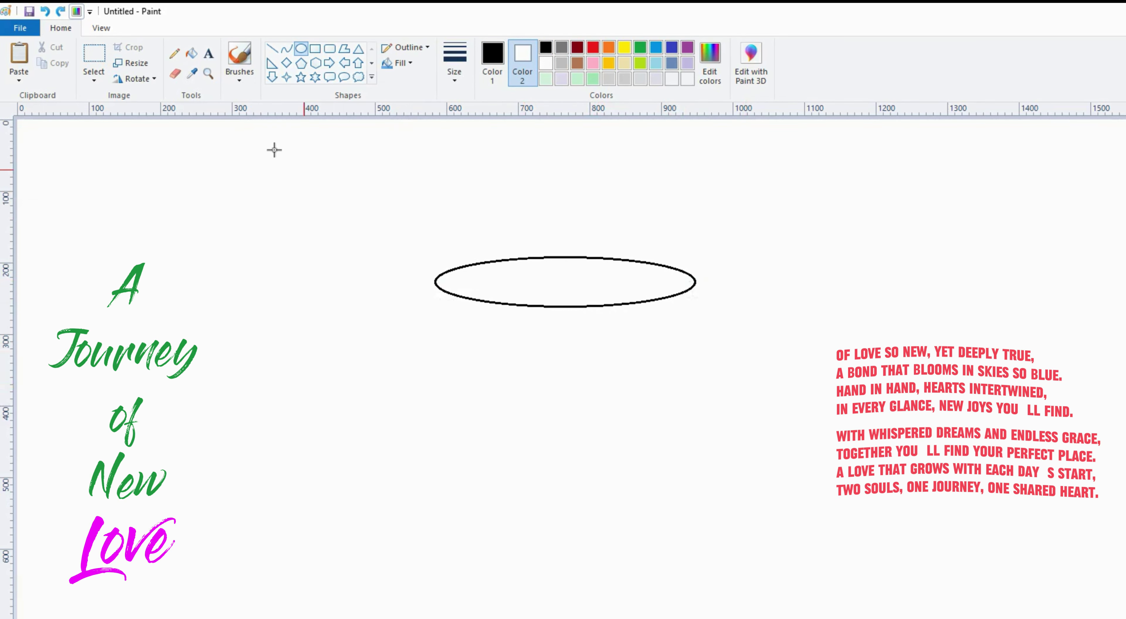
- Copy the lower half of the ellipse and place the arc straight below it, at about 600 px down, as the mug's base
left_click(96, 57)
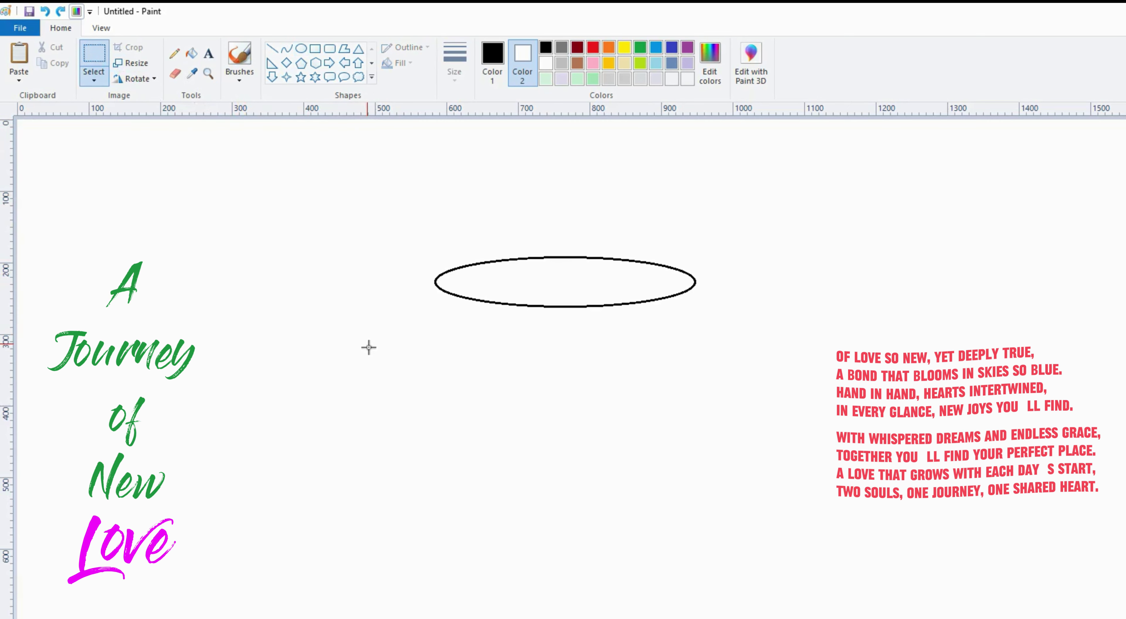
left_click_drag(368, 348, 760, 283)
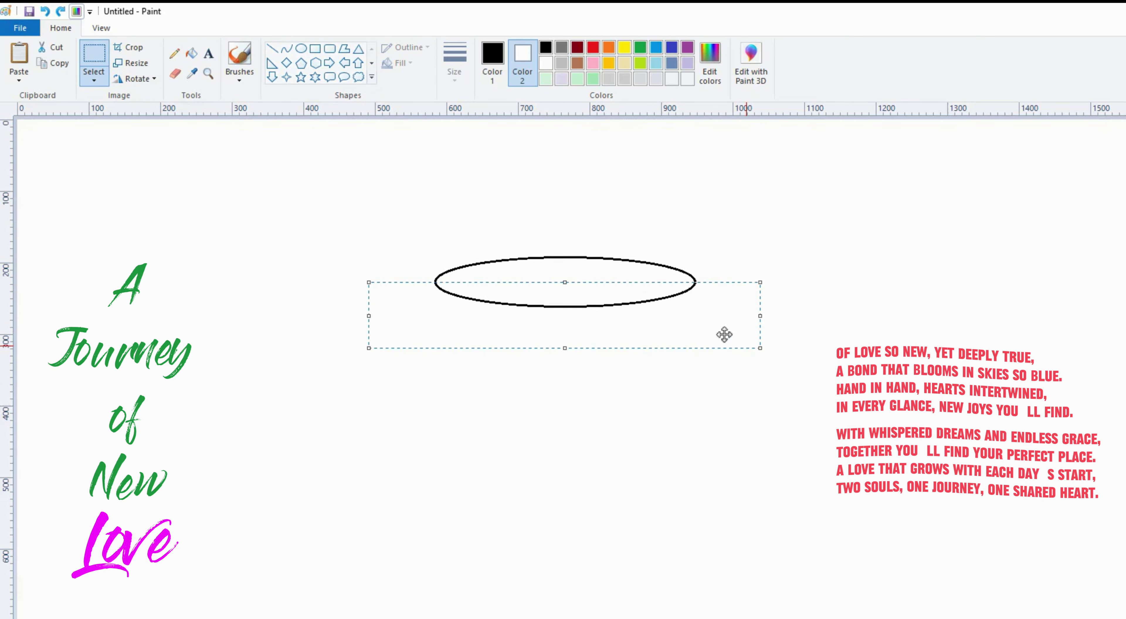
left_click(68, 61)
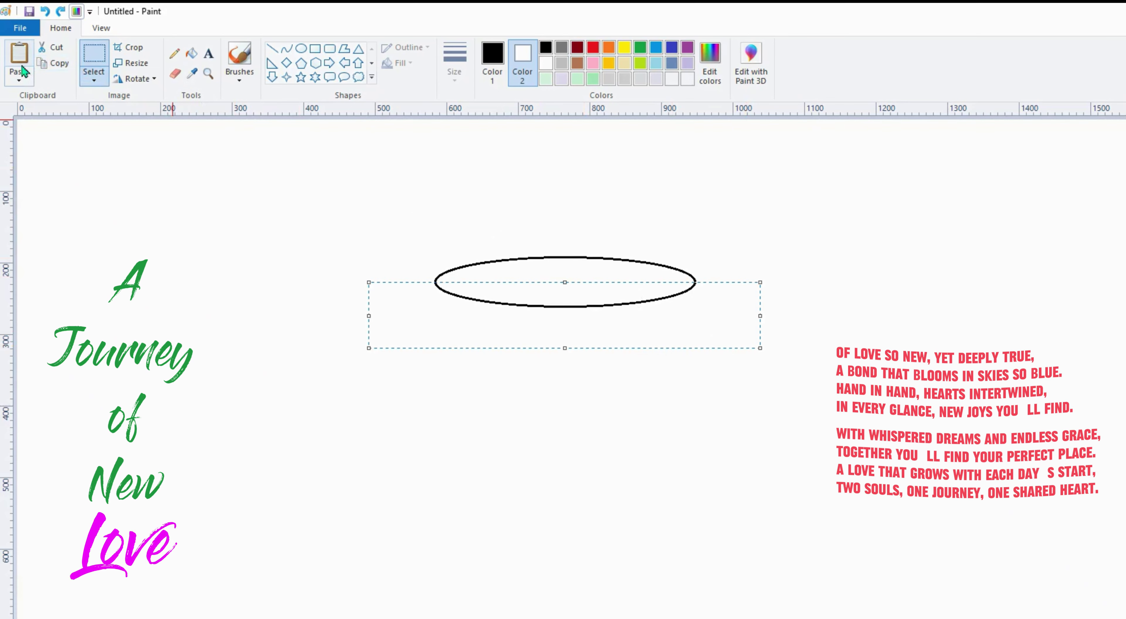
left_click(18, 53)
left_click_drag(142, 142, 558, 542)
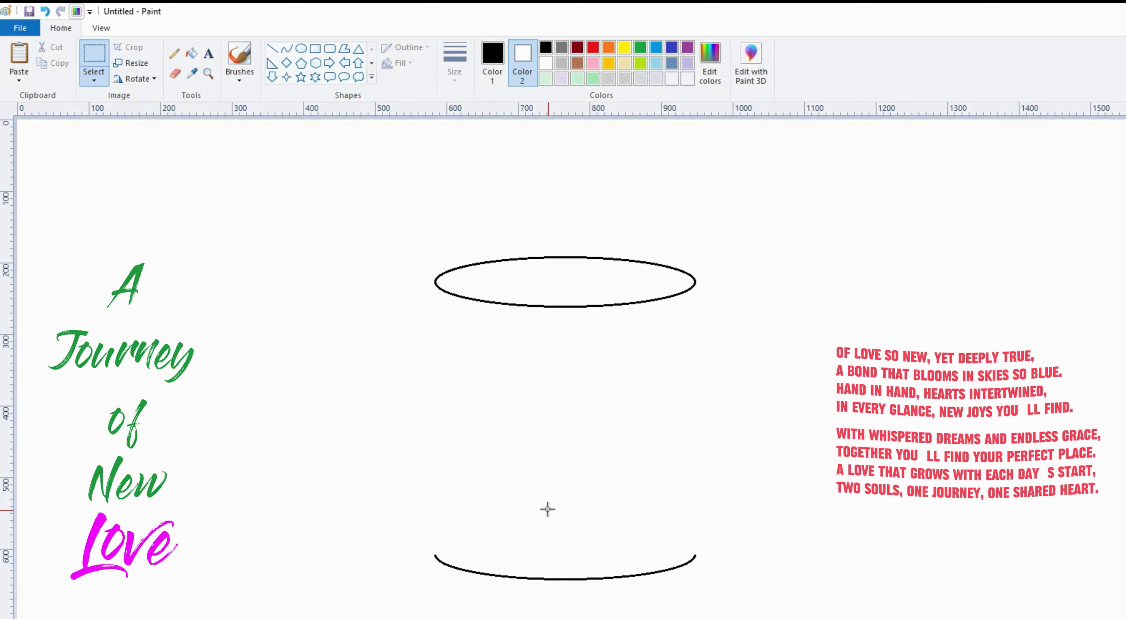
left_click(272, 50)
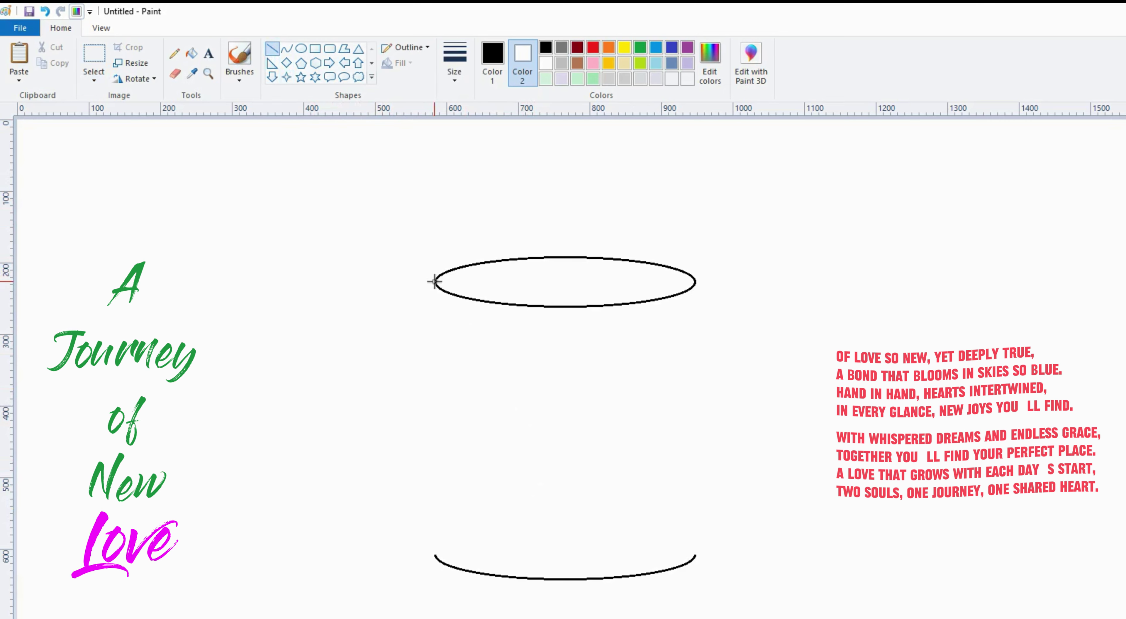
left_click_drag(434, 281, 421, 390)
key("ctrl+z")
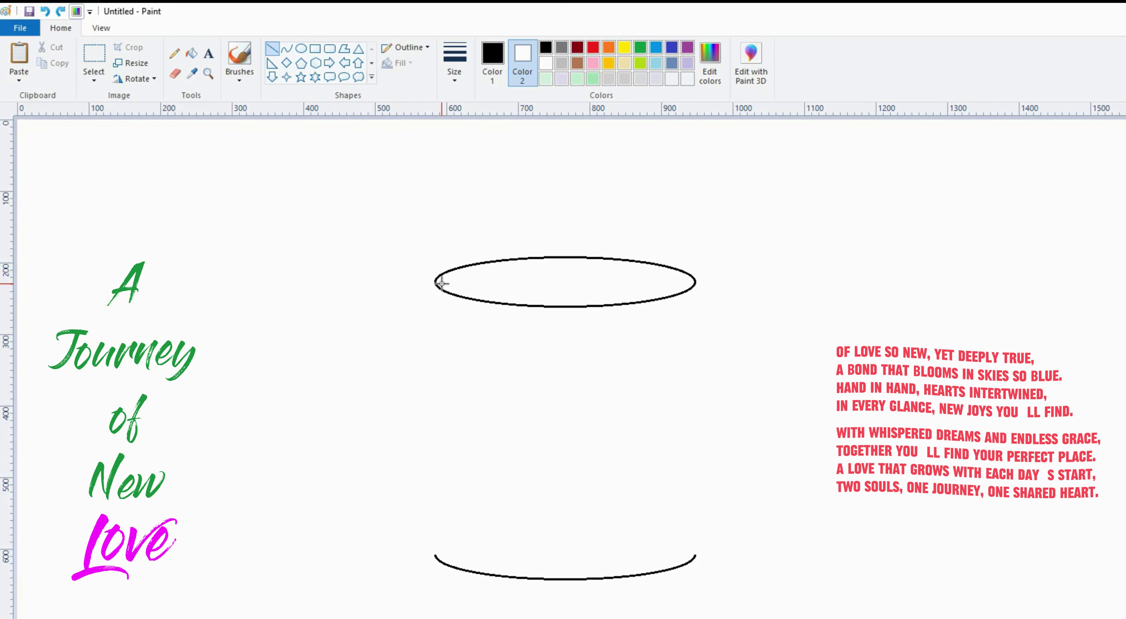
left_click_drag(436, 285, 436, 439)
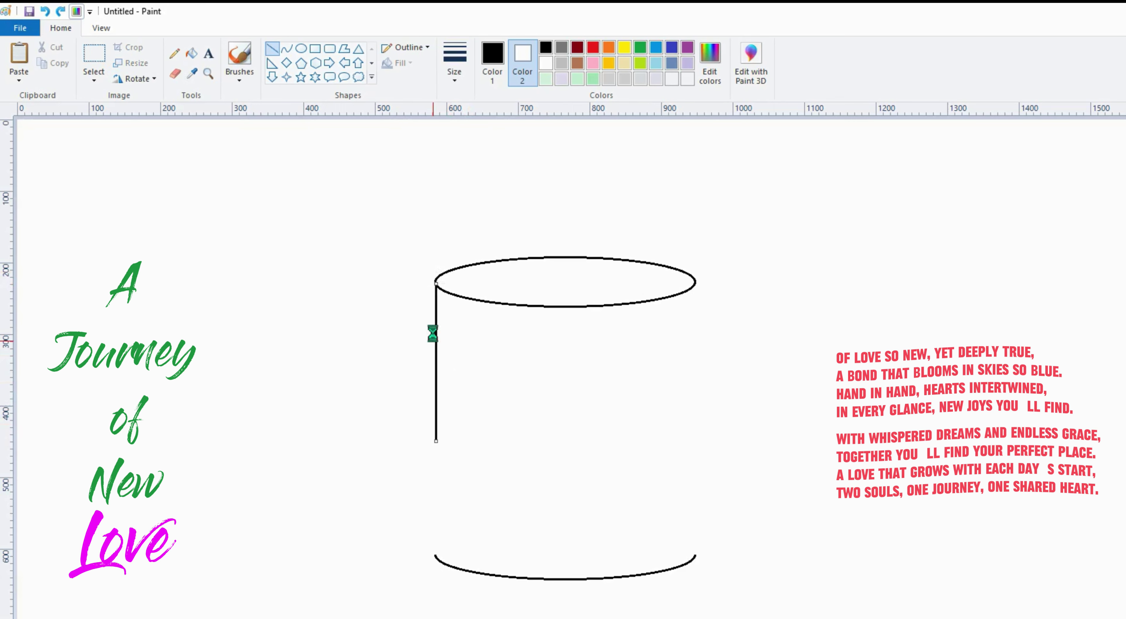
key("ctrl+z")
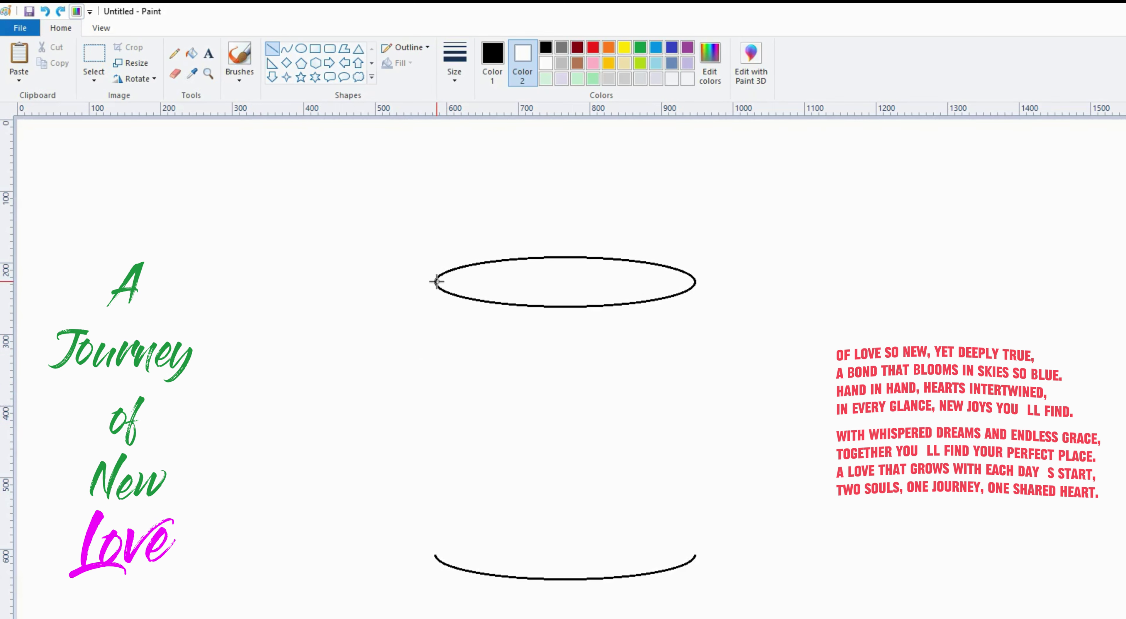
left_click_drag(437, 281, 476, 404)
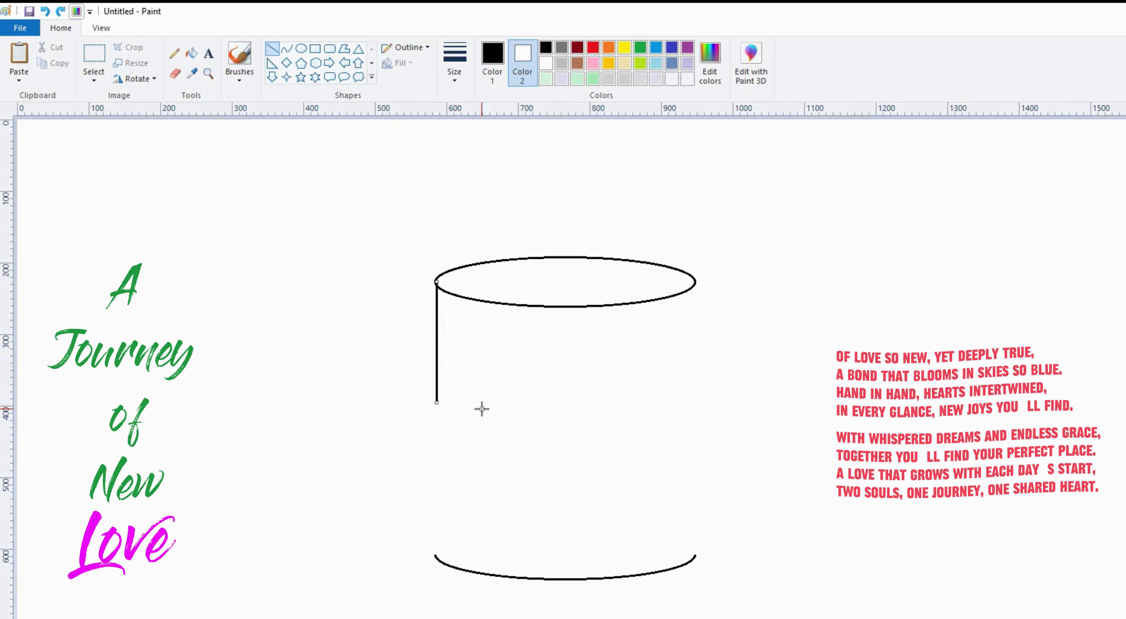
key("ctrl+z")
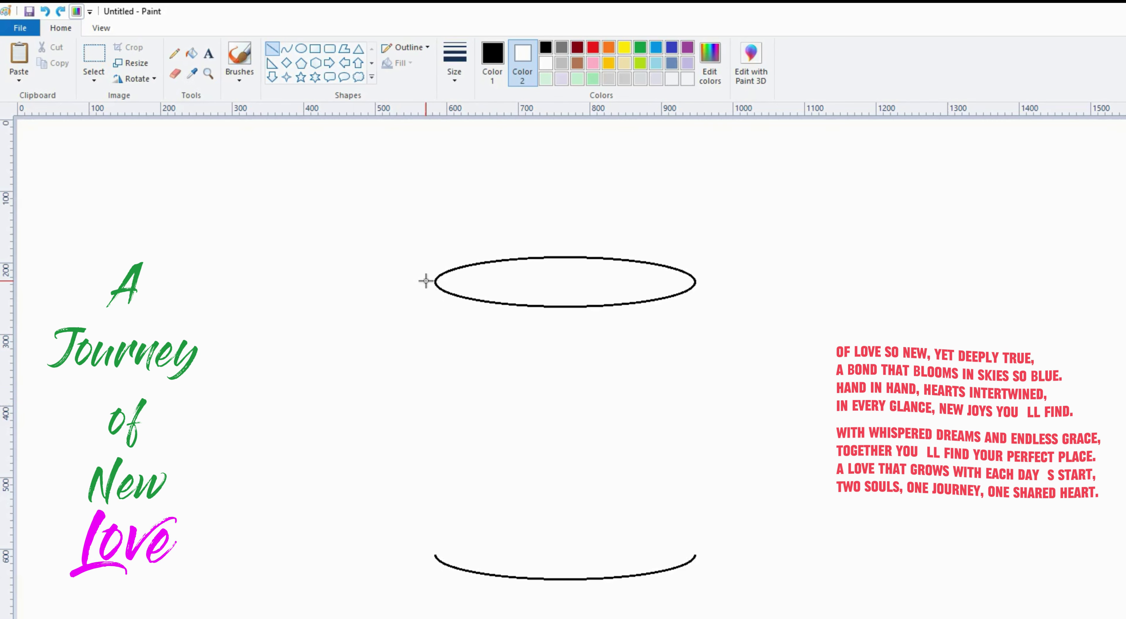
- Draw two vertical straight lines about 380 px long joining the ellipse's ends to the ends of the base arc
left_click_drag(436, 281, 469, 559)
left_click(695, 282)
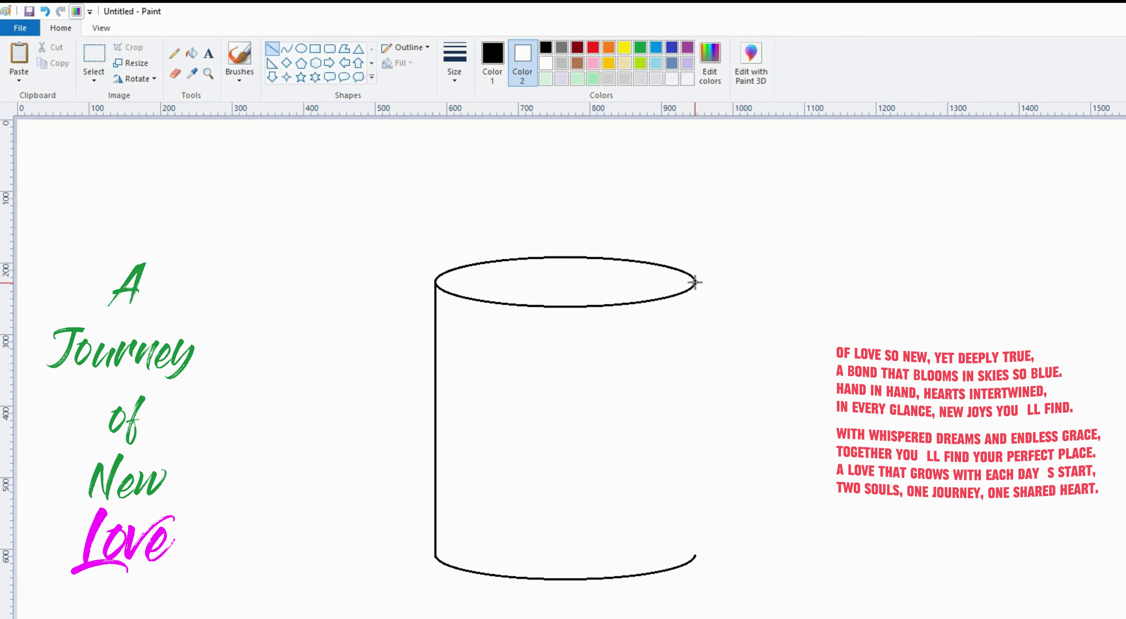
left_click_drag(695, 282, 749, 555)
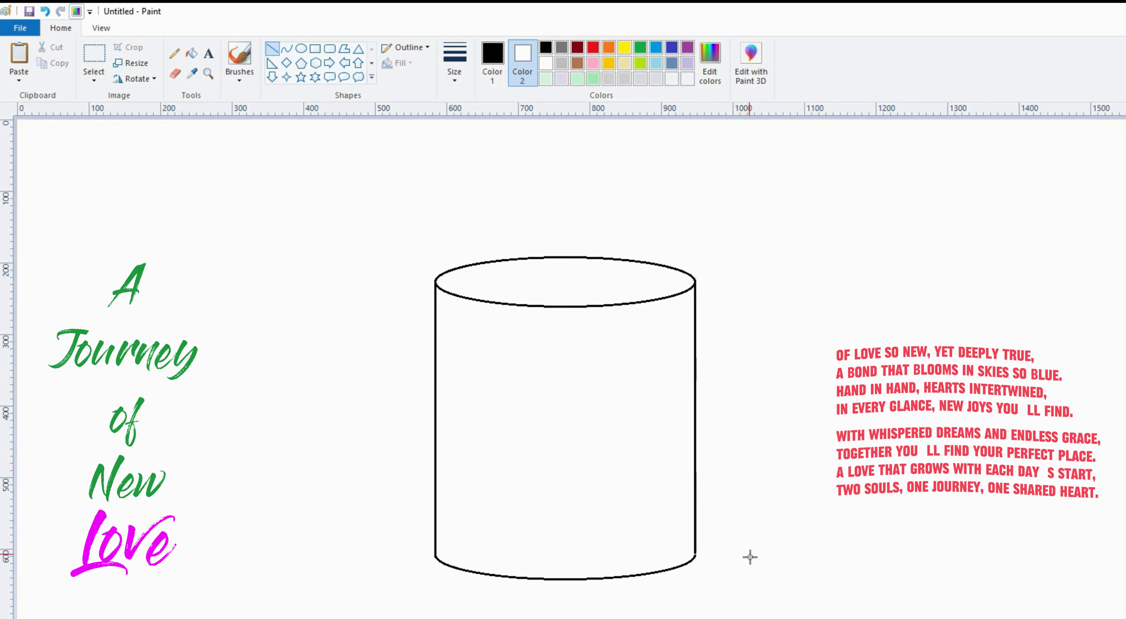
- Draw a second ellipse inside the top one and resize it to about 350 by 57 px, leaving a thin, even mug rim
left_click(301, 48)
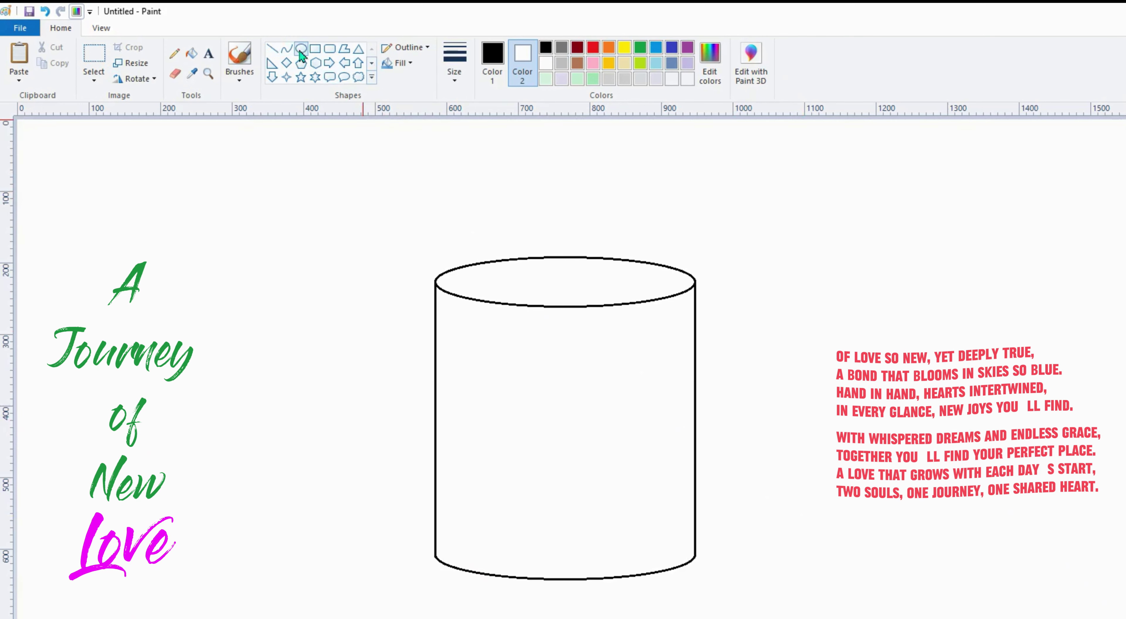
left_click_drag(436, 274, 690, 302)
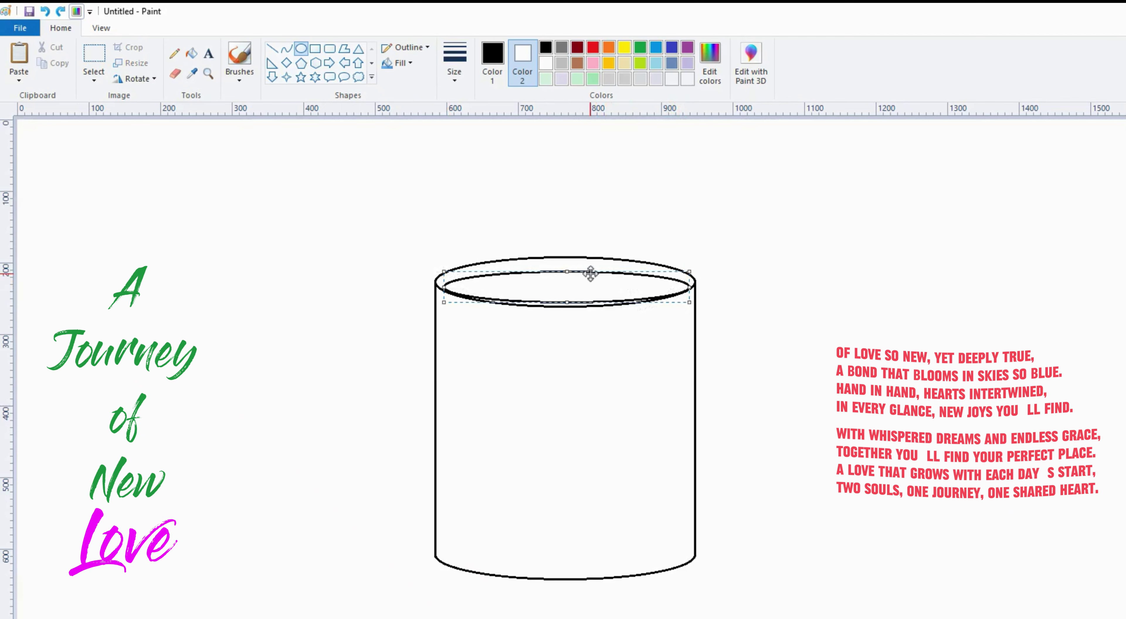
left_click_drag(564, 271, 570, 262)
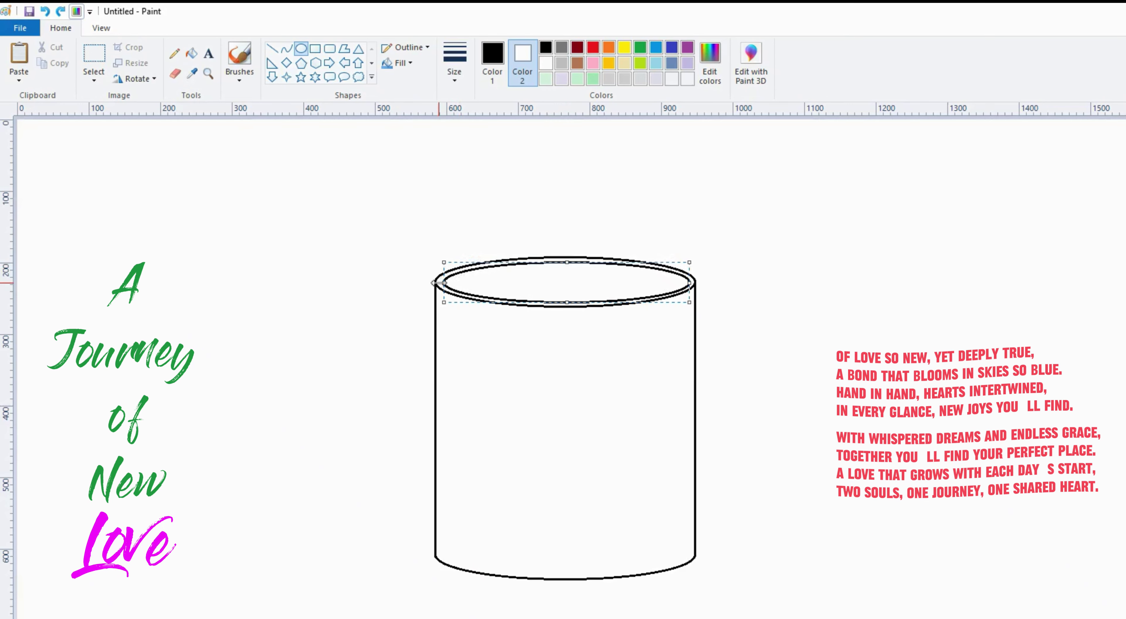
left_click_drag(439, 283, 439, 288)
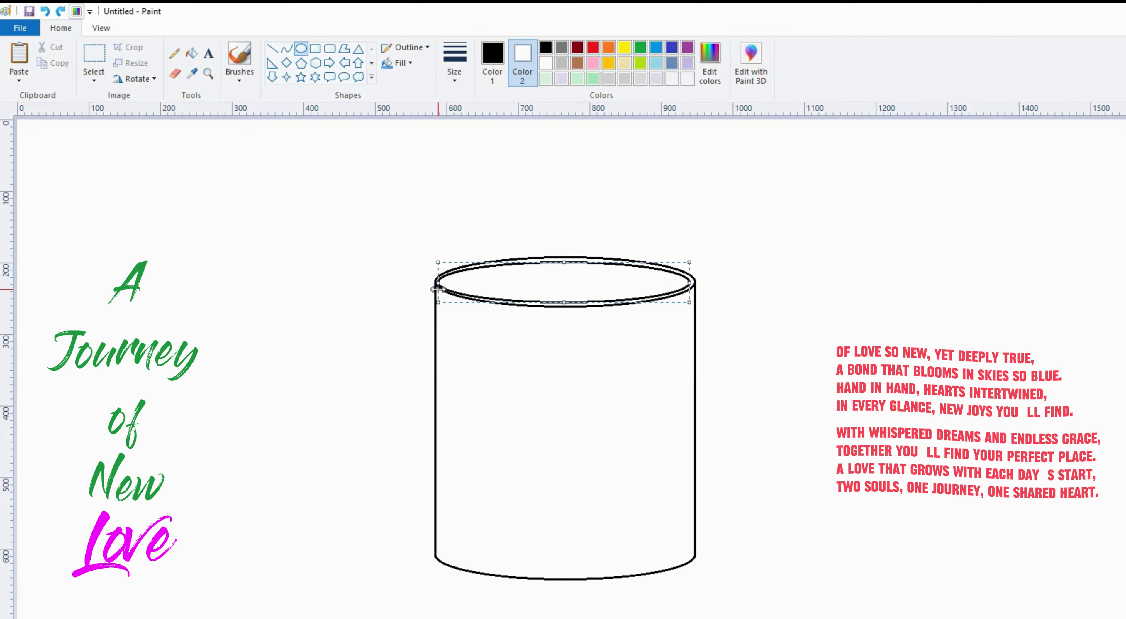
left_click(468, 238)
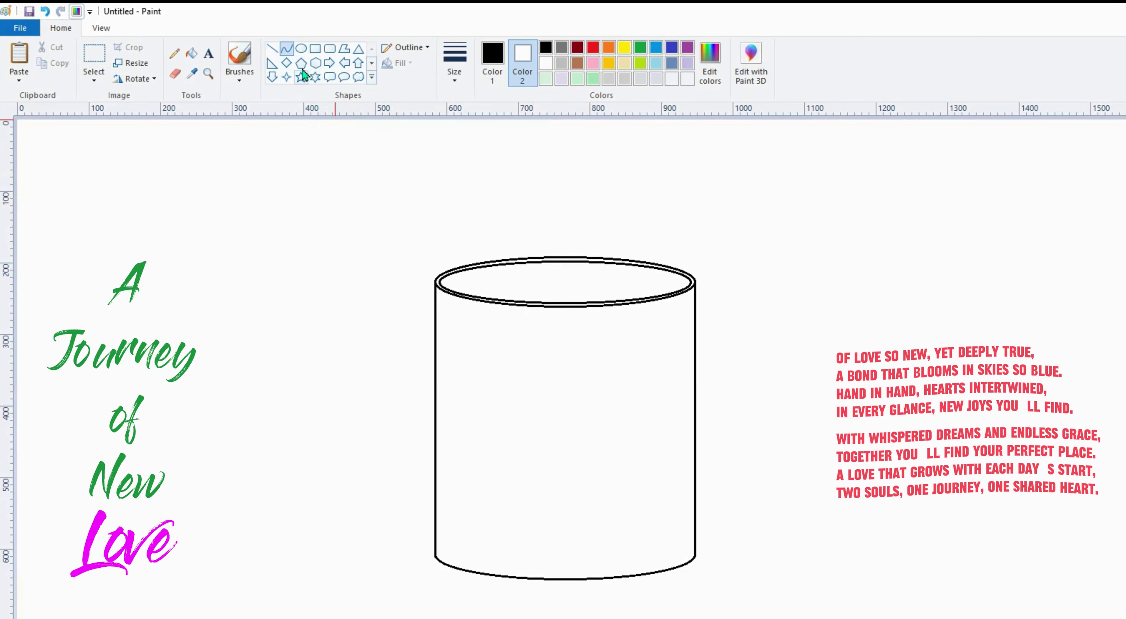
- Draw the handle's upper outer edge as a curve from the mug's right wall, continued by a vertical line about 100 px down
left_click(286, 51)
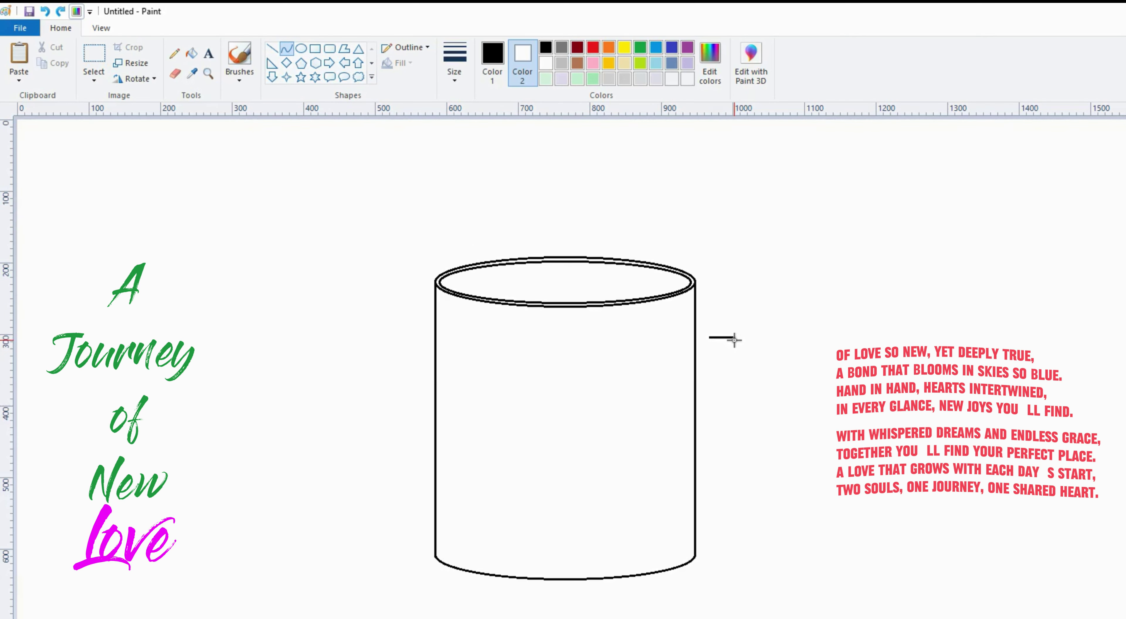
left_click_drag(737, 339, 685, 335)
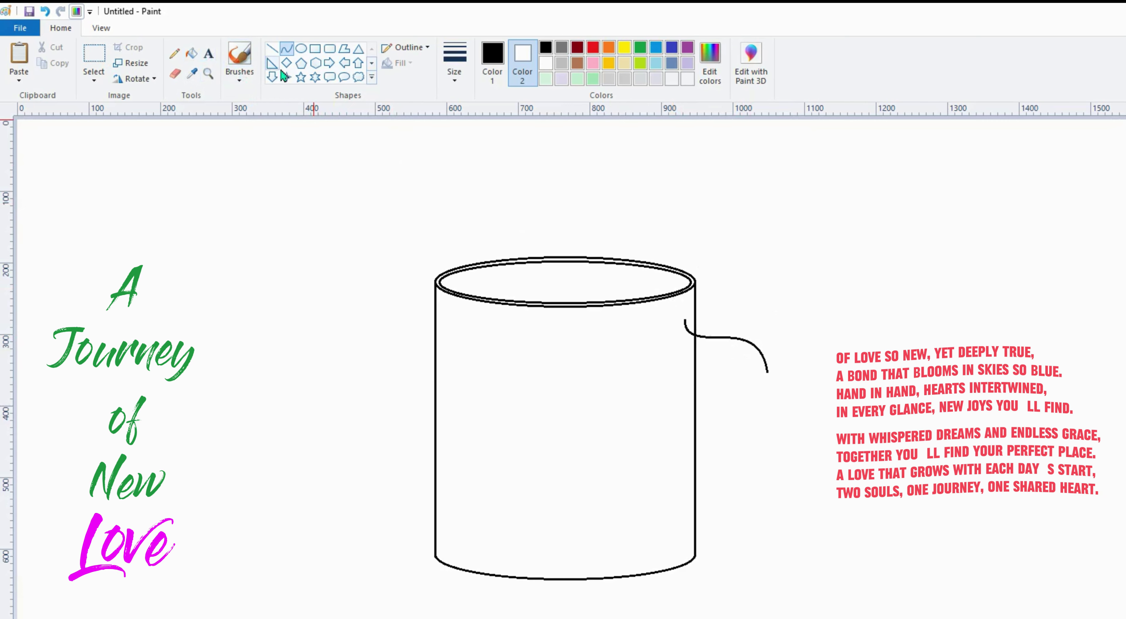
left_click(272, 49)
left_click_drag(767, 372, 771, 432)
- Draw the handle's inner edge as a parallel curve and vertical line, and erase the mug wall between the two handle curves
left_click(286, 49)
mouse_move(705, 354)
left_mouse_down()
mouse_move(751, 370)
mouse_move(719, 362)
mouse_move(754, 350)
mouse_move(681, 365)
mouse_move(695, 363)
left_mouse_up()
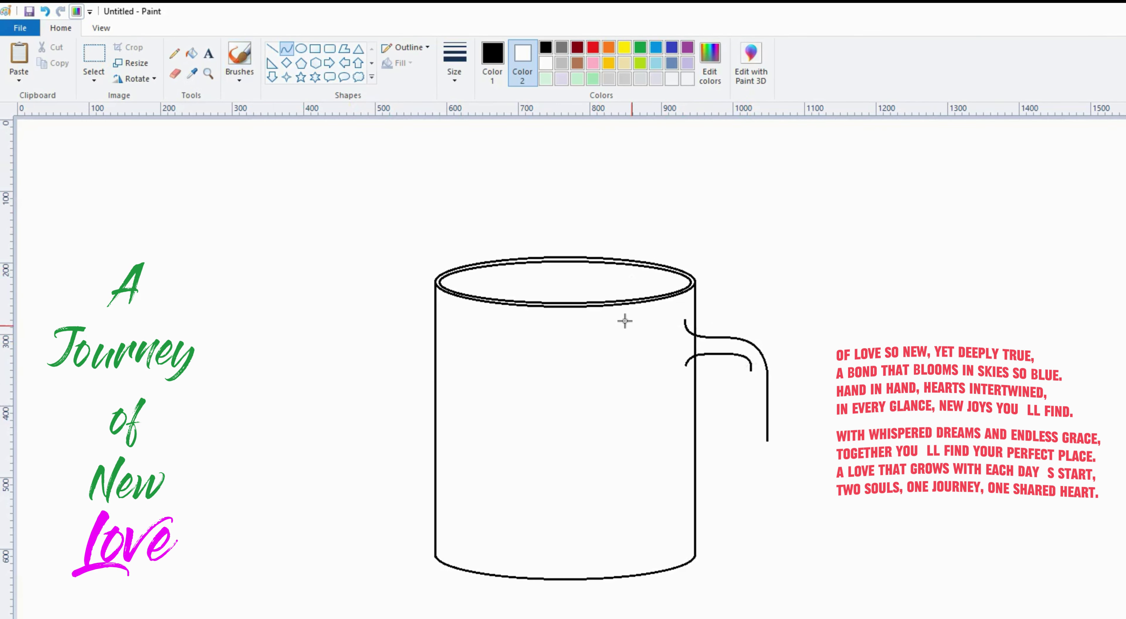
left_click(174, 73)
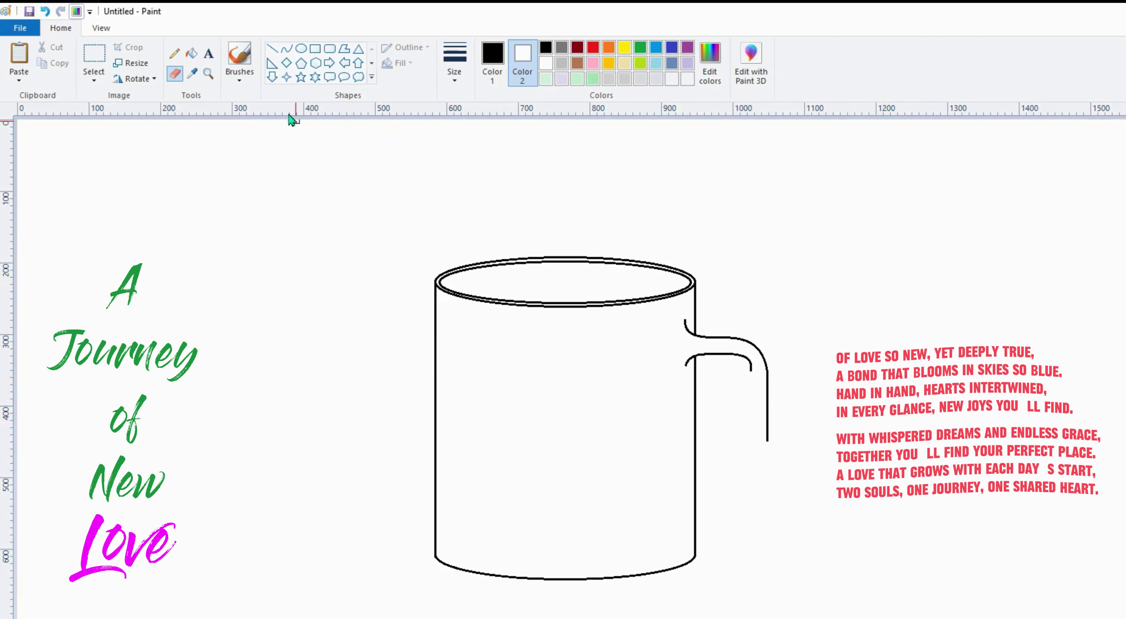
left_click(272, 48)
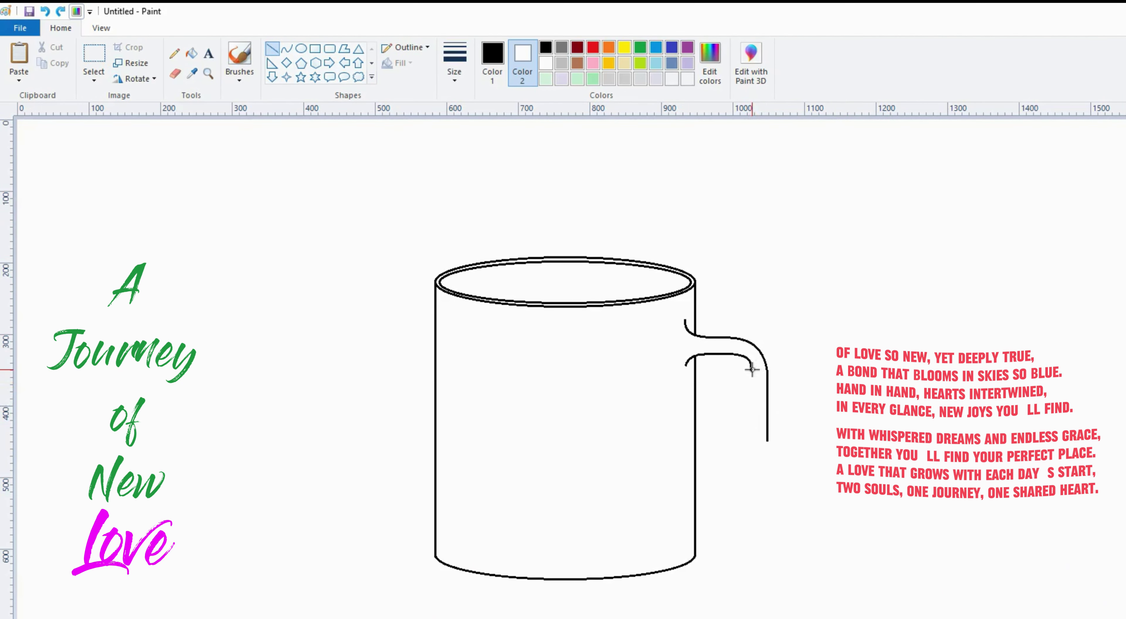
left_click_drag(751, 370, 763, 446)
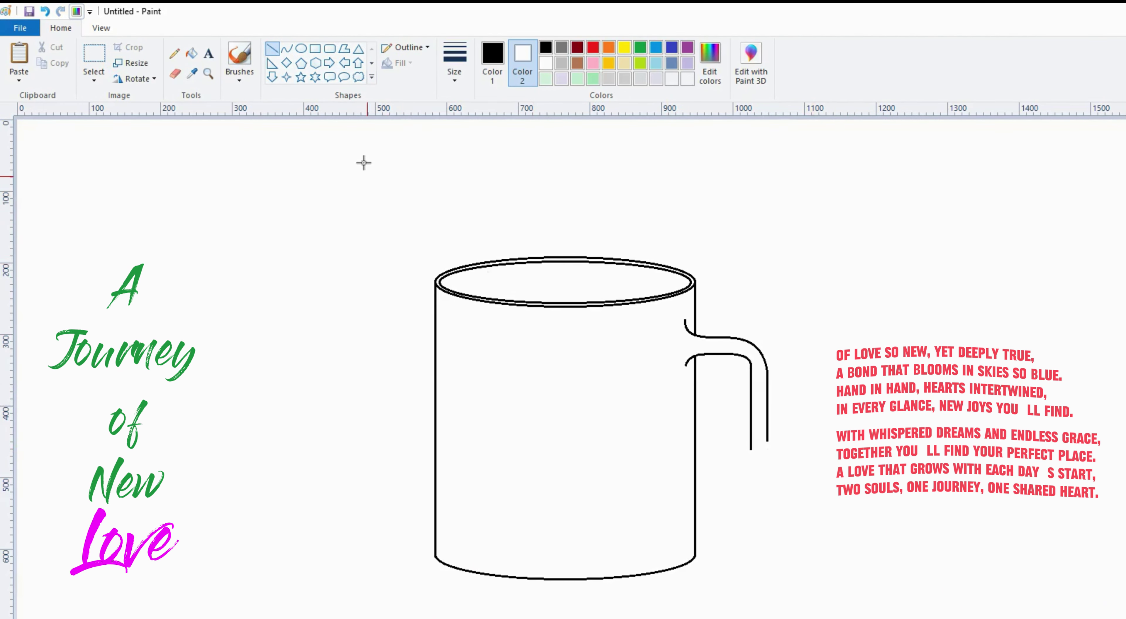
- Copy the upper half of the handle, flip the copy vertically and place it below to complete the handle
left_click(94, 53)
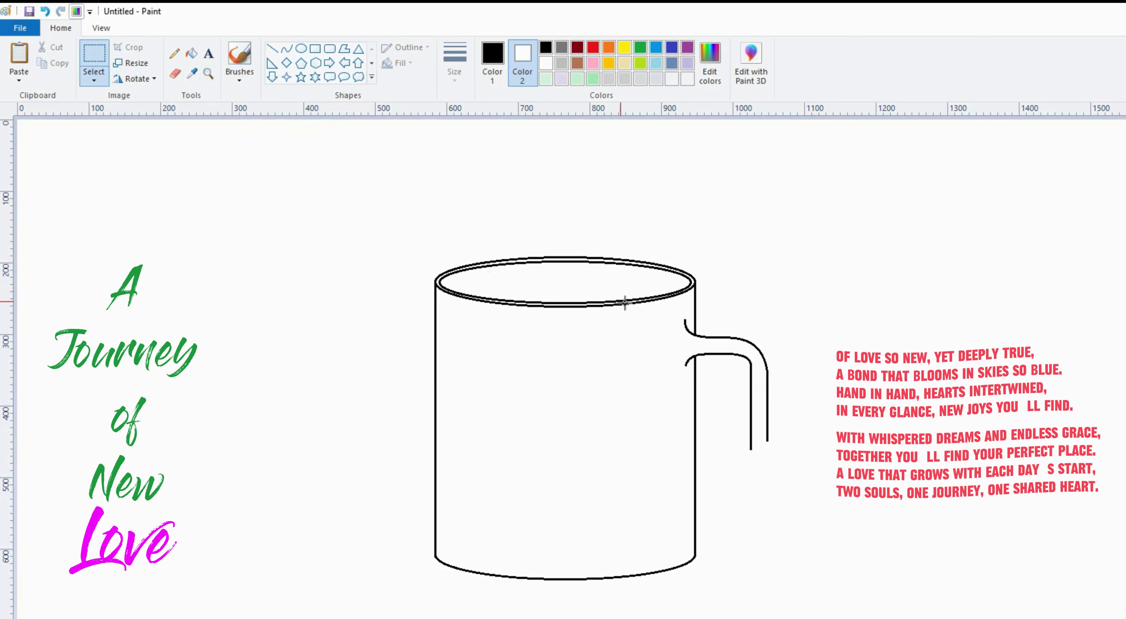
left_click_drag(675, 317, 806, 436)
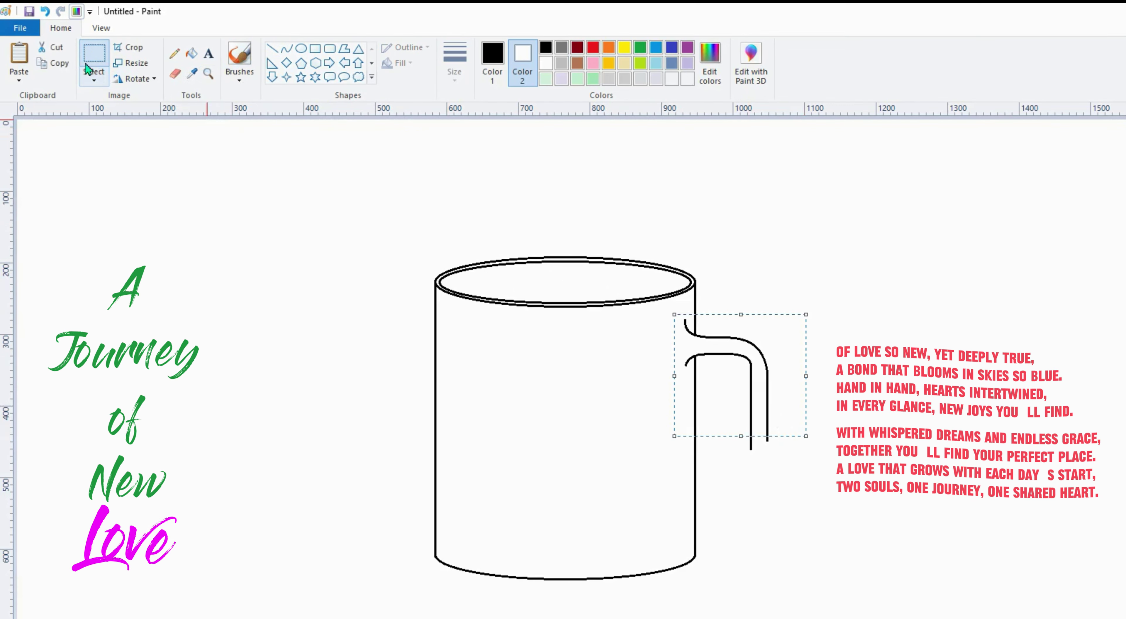
left_click(65, 64)
left_click(19, 55)
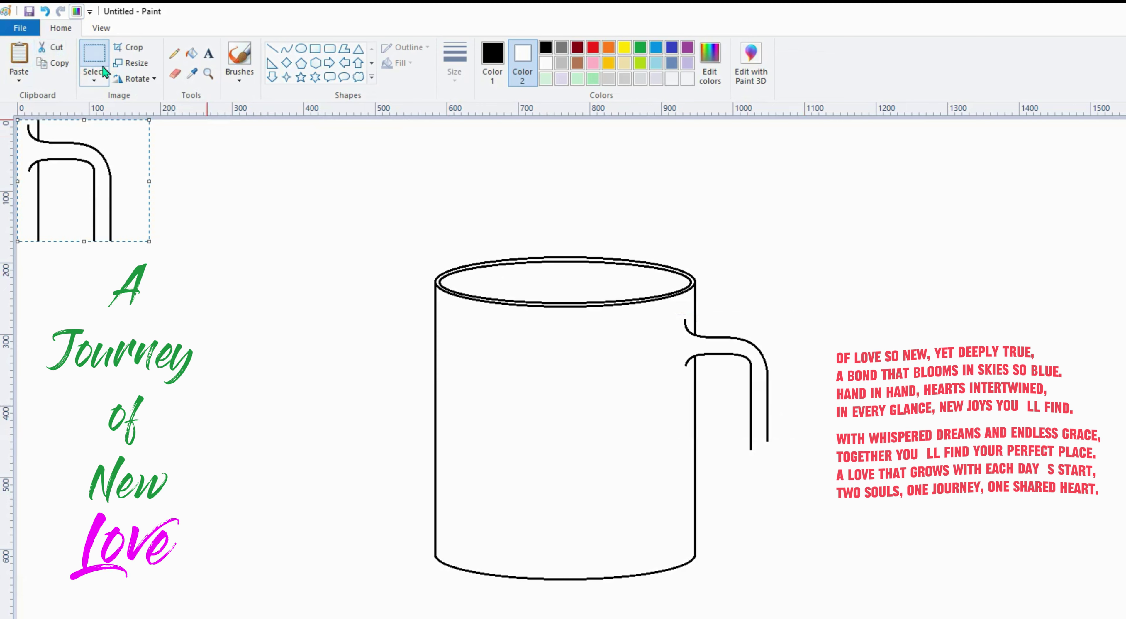
left_click(133, 78)
left_click(155, 142)
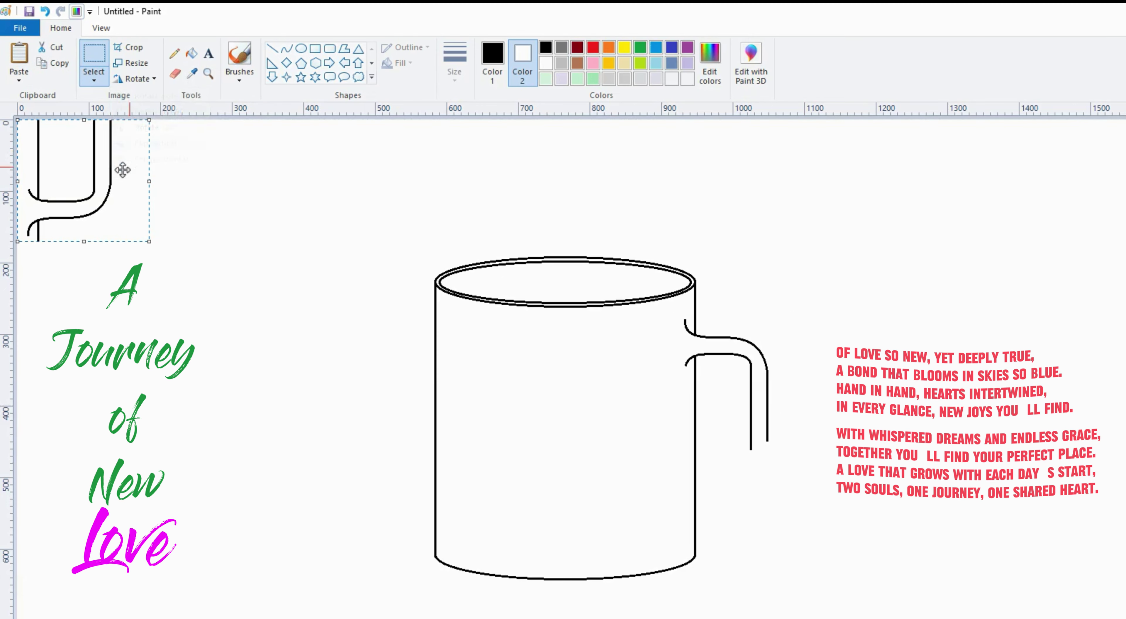
left_click_drag(121, 166, 771, 471)
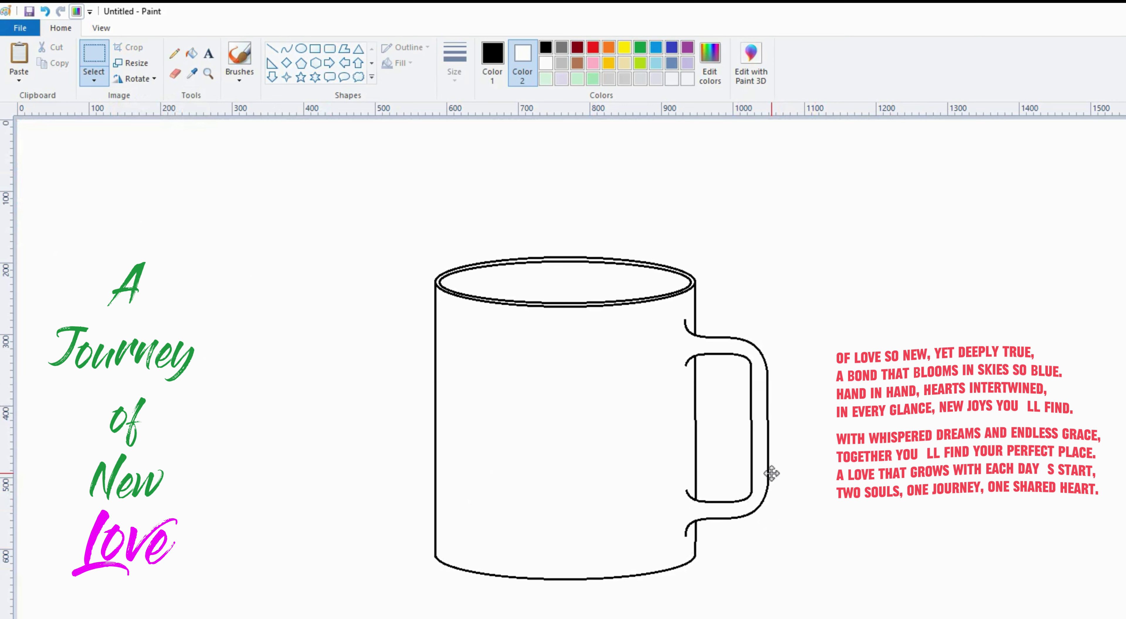
- Draw a wavy vertical steam line about 70 px tall above the mug's rim from stacked curves
left_click(286, 48)
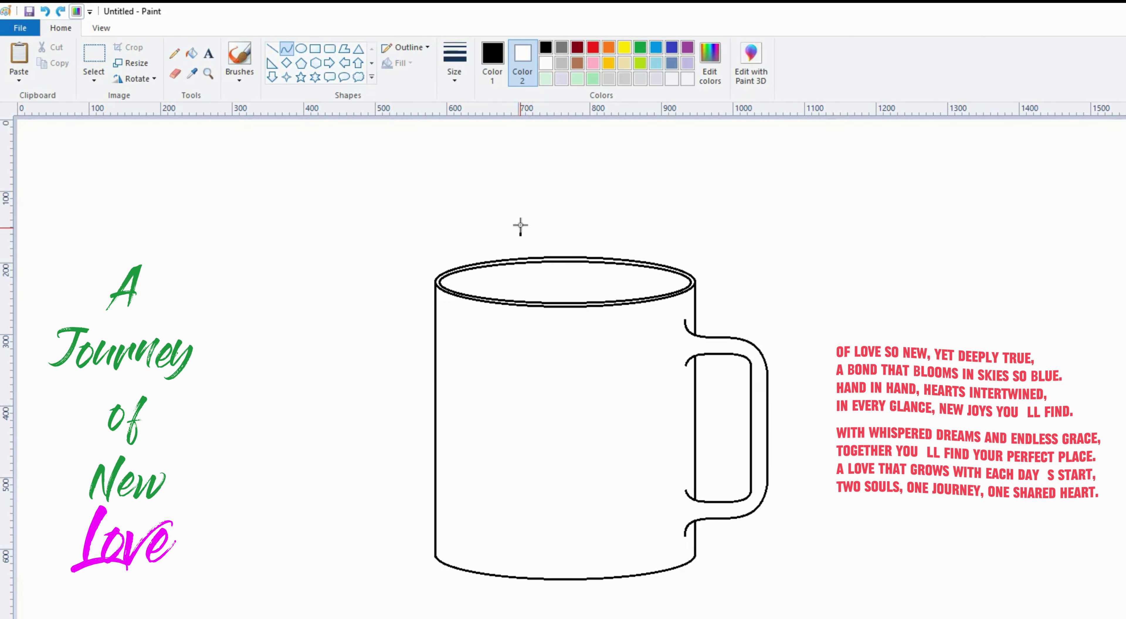
mouse_move(520, 226)
left_mouse_down()
mouse_move(520, 209)
mouse_move(513, 232)
mouse_move(523, 218)
left_mouse_up()
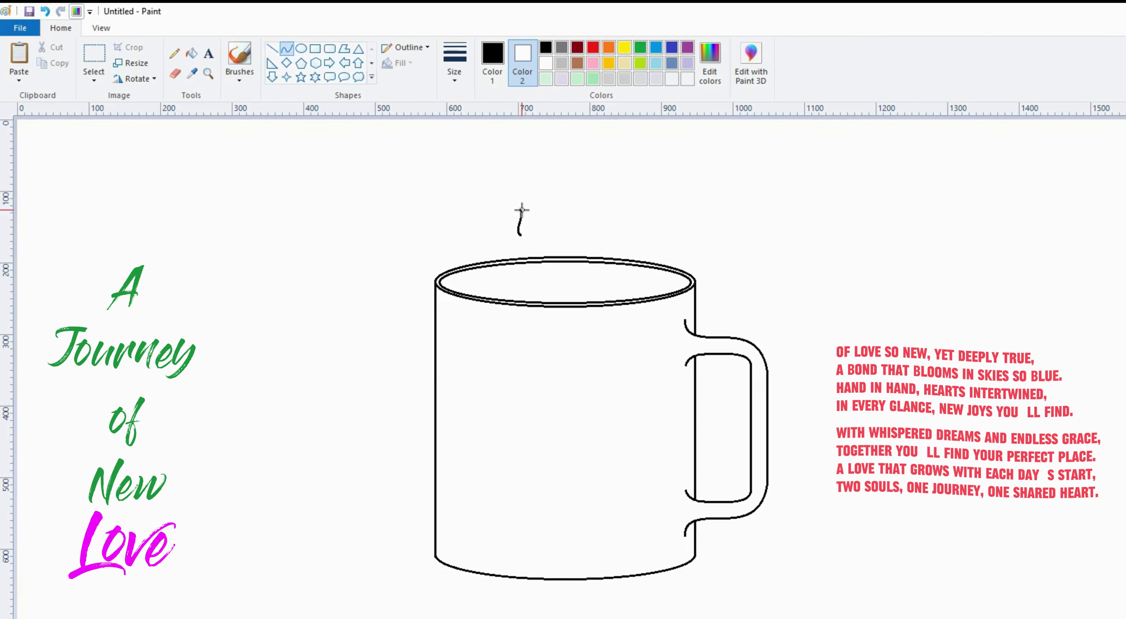
left_click_drag(520, 210, 525, 196)
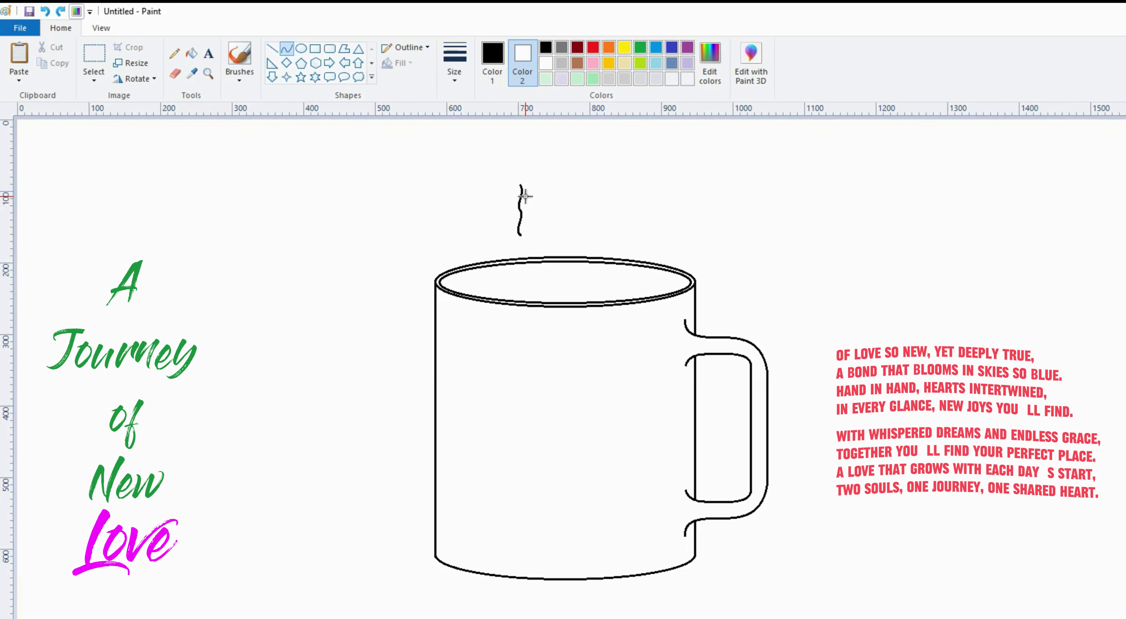
- Copy the steam line and place three copies beside it in a row above the mug, roughly evenly spaced
left_click(94, 53)
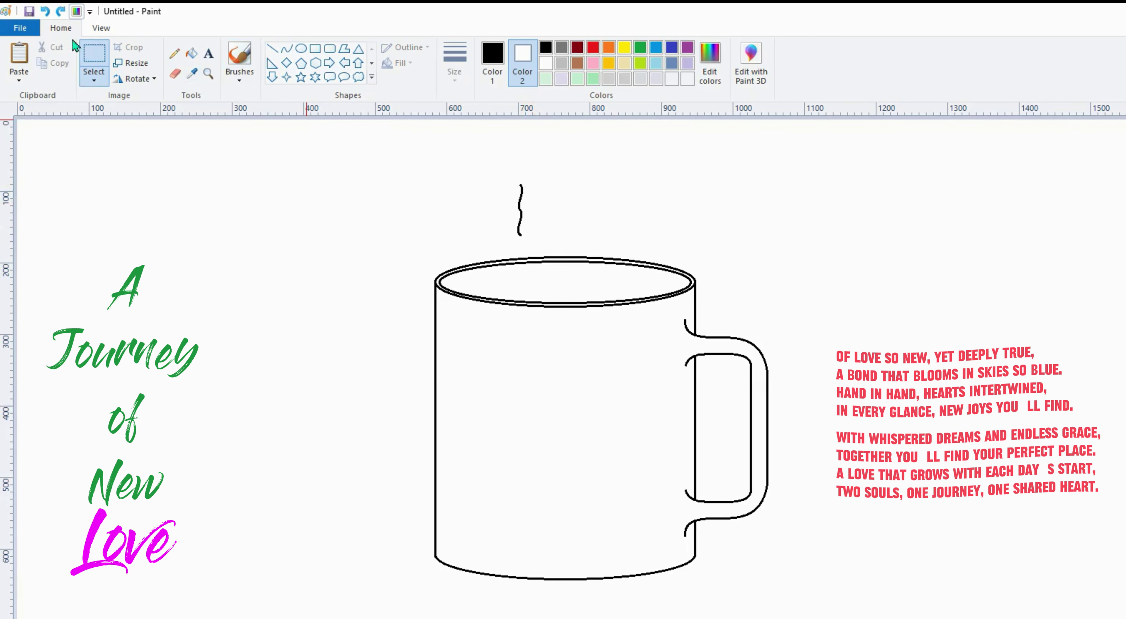
left_click_drag(509, 179, 537, 241)
left_click(42, 64)
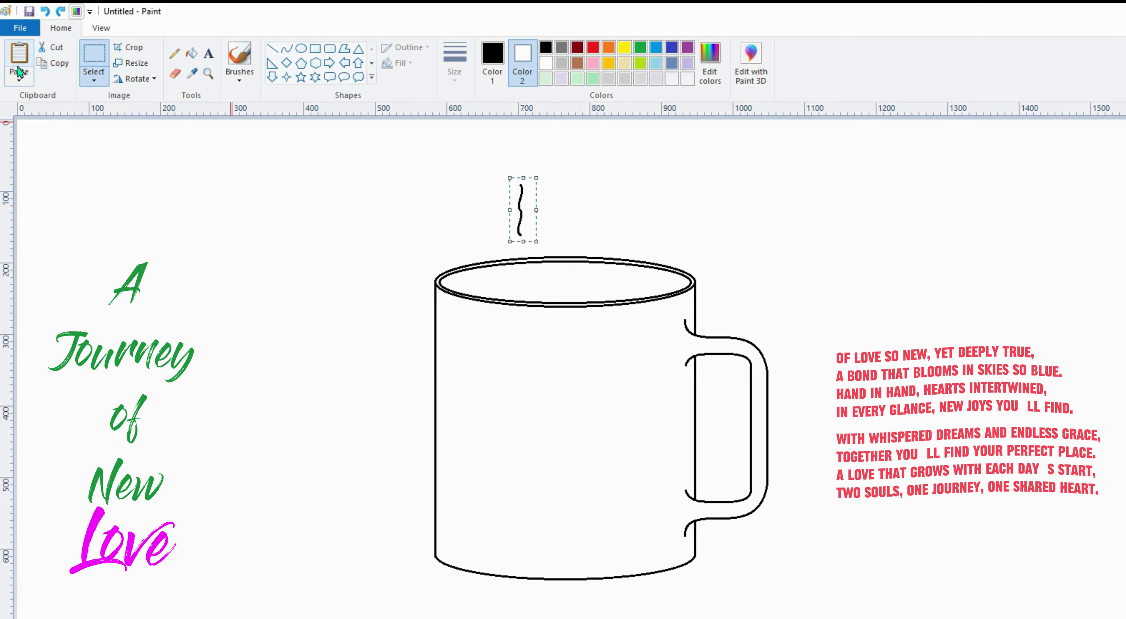
left_click(19, 54)
mouse_move(26, 139)
left_mouse_down()
mouse_move(317, 232)
mouse_move(552, 207)
mouse_move(550, 196)
left_mouse_up()
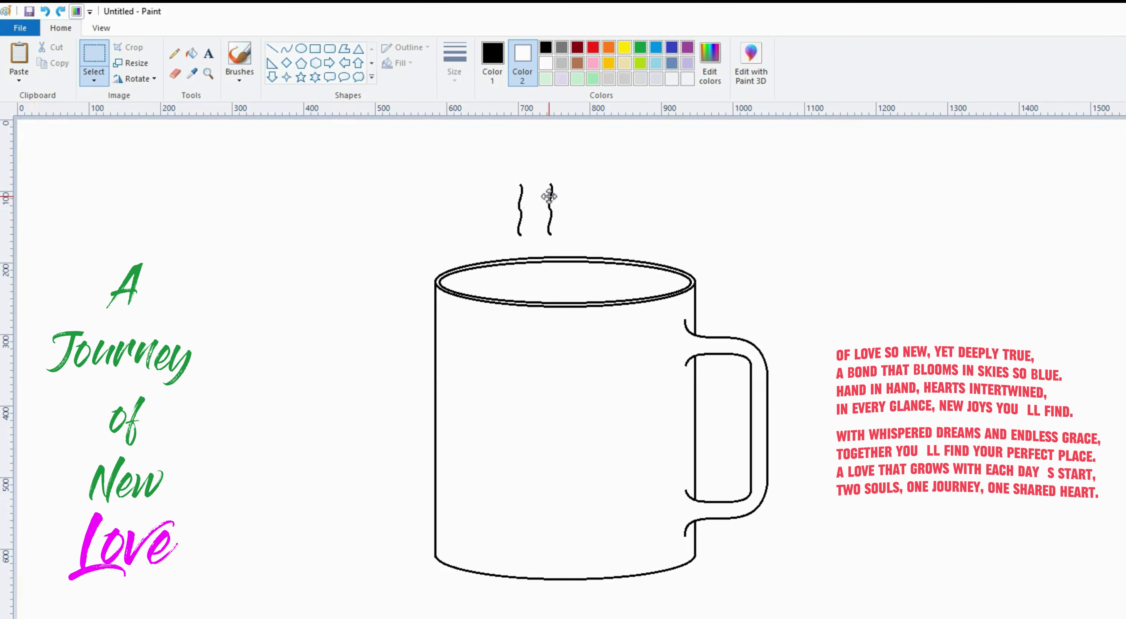
left_click(19, 55)
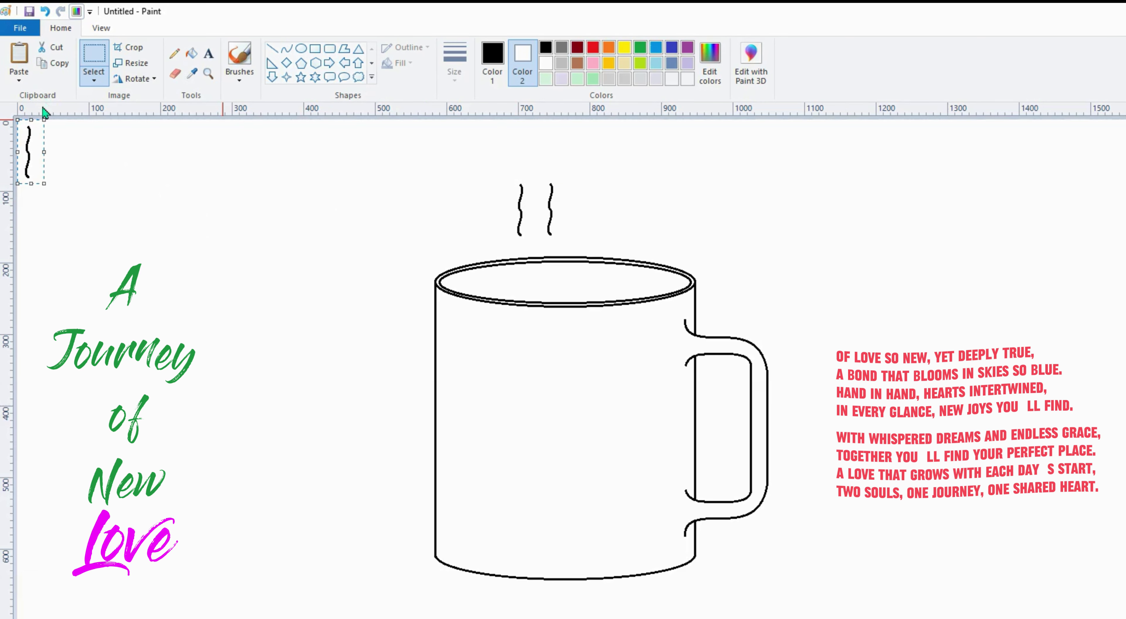
mouse_move(36, 144)
left_mouse_down()
mouse_move(595, 219)
mouse_move(581, 202)
left_mouse_up()
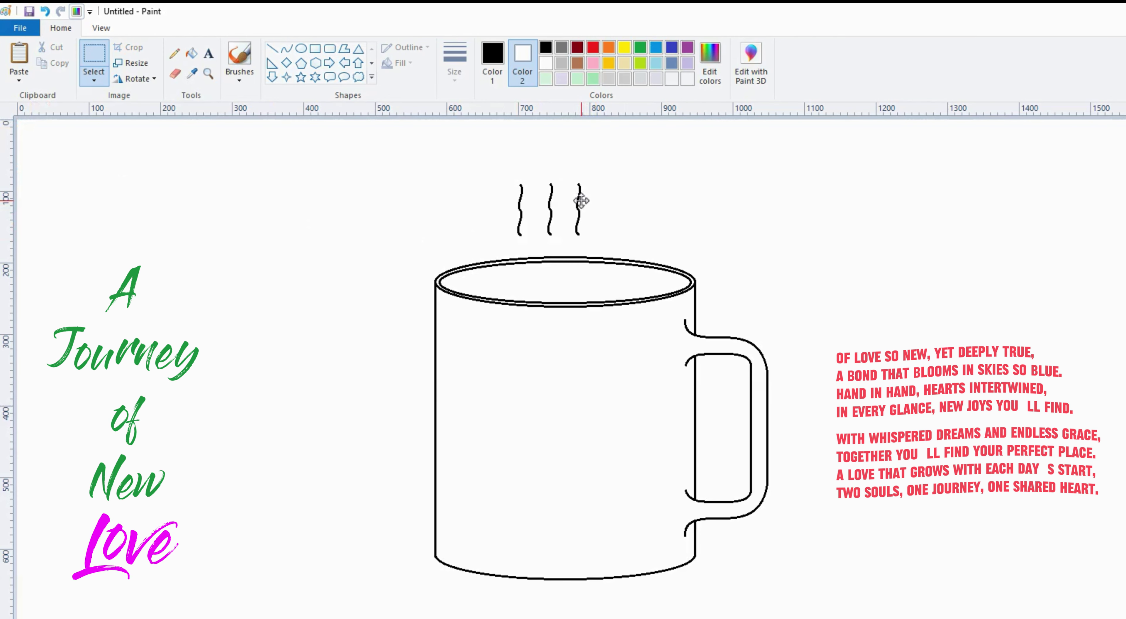
left_click(19, 54)
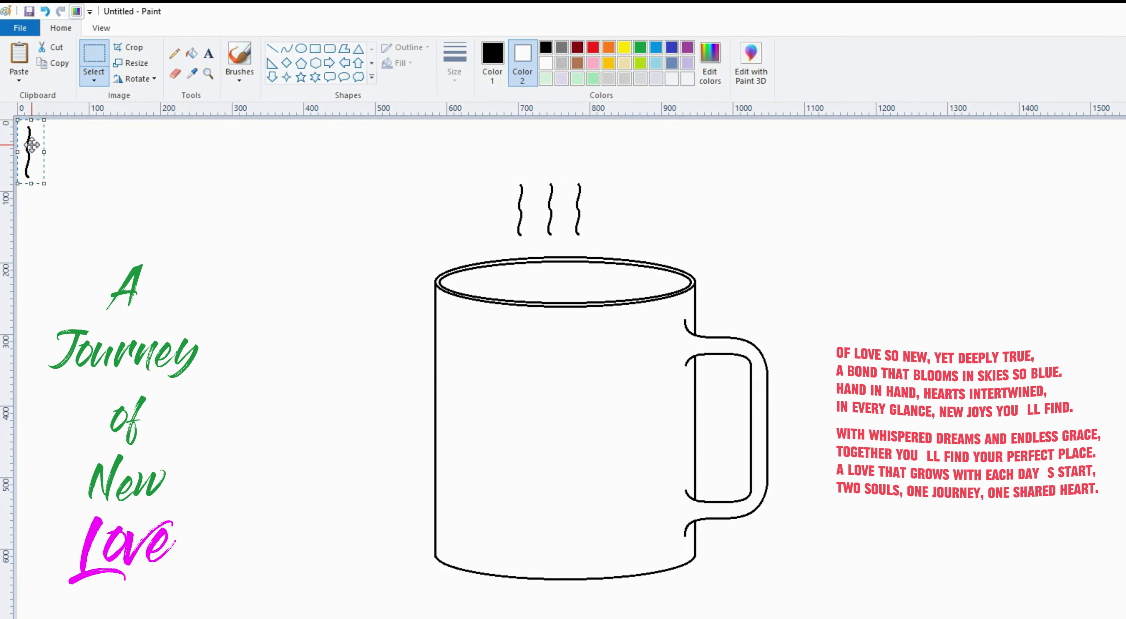
mouse_move(31, 144)
left_mouse_down()
mouse_move(437, 218)
mouse_move(615, 201)
left_mouse_up()
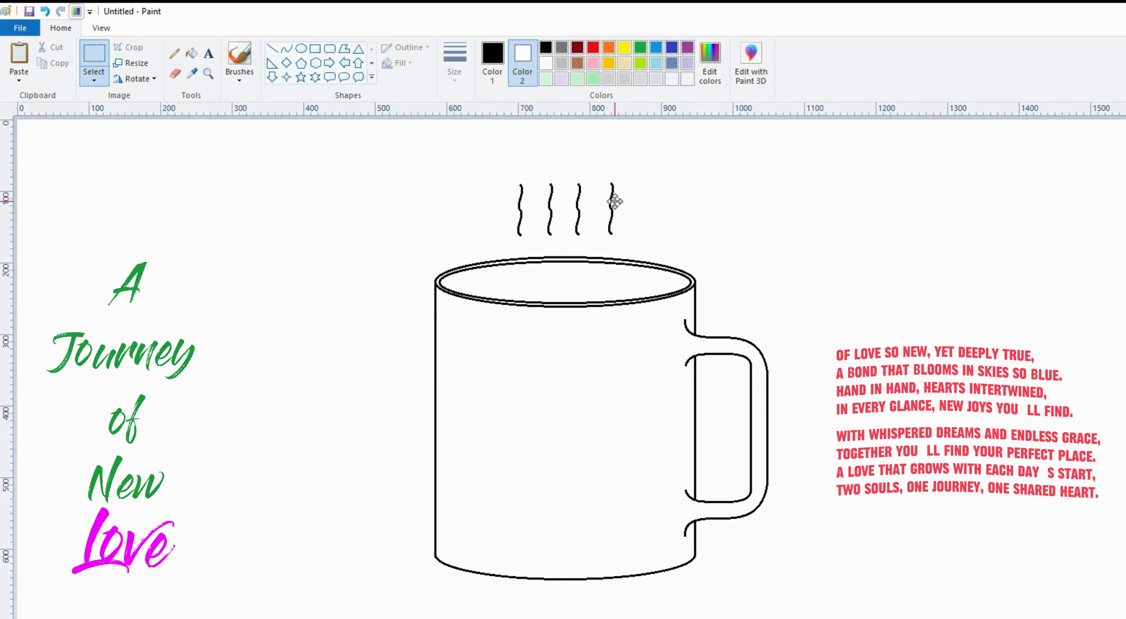
left_click(717, 210)
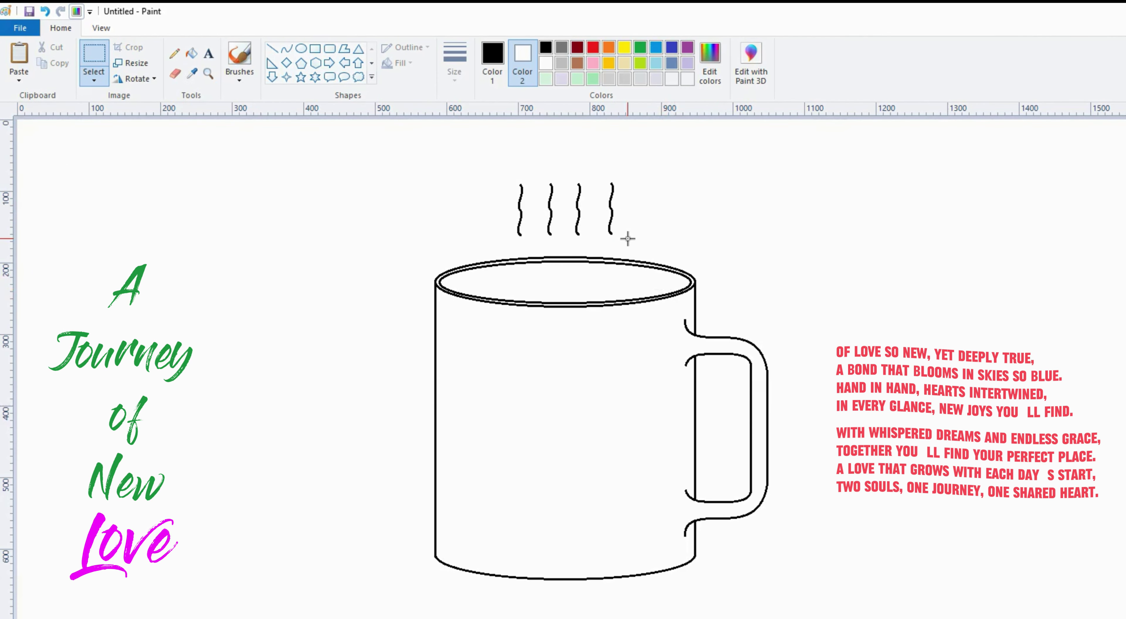
- Draw a black-outlined heart shape about 150 px wide and centre it on the front of the mug
left_click(372, 63)
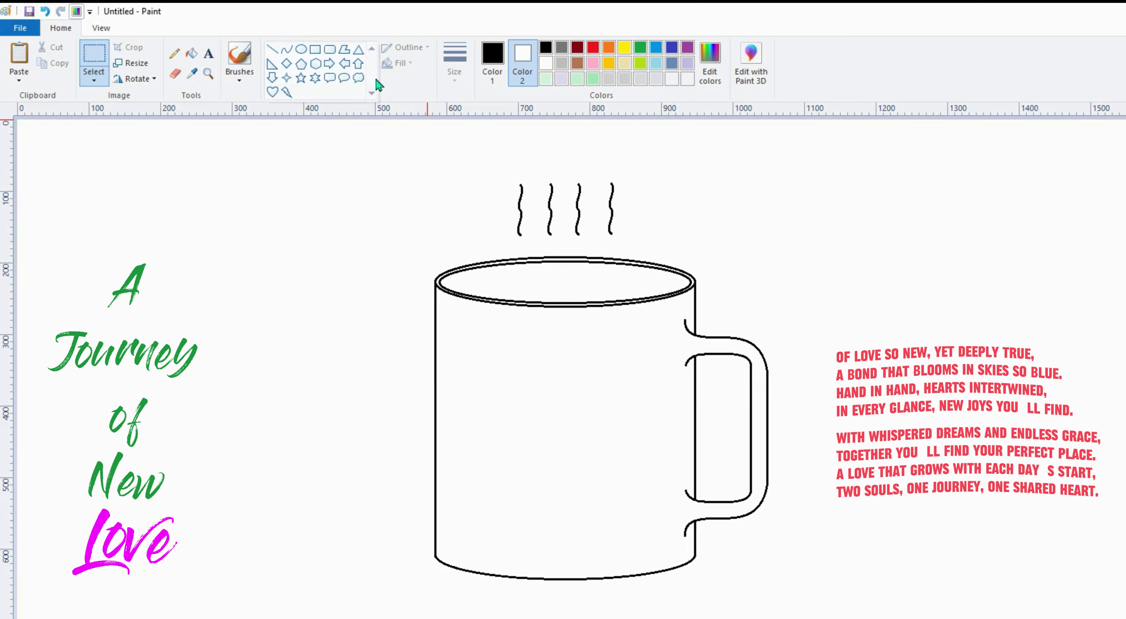
left_click(273, 77)
left_click_drag(527, 403, 635, 507)
left_click_drag(596, 472, 569, 439)
left_click(372, 284)
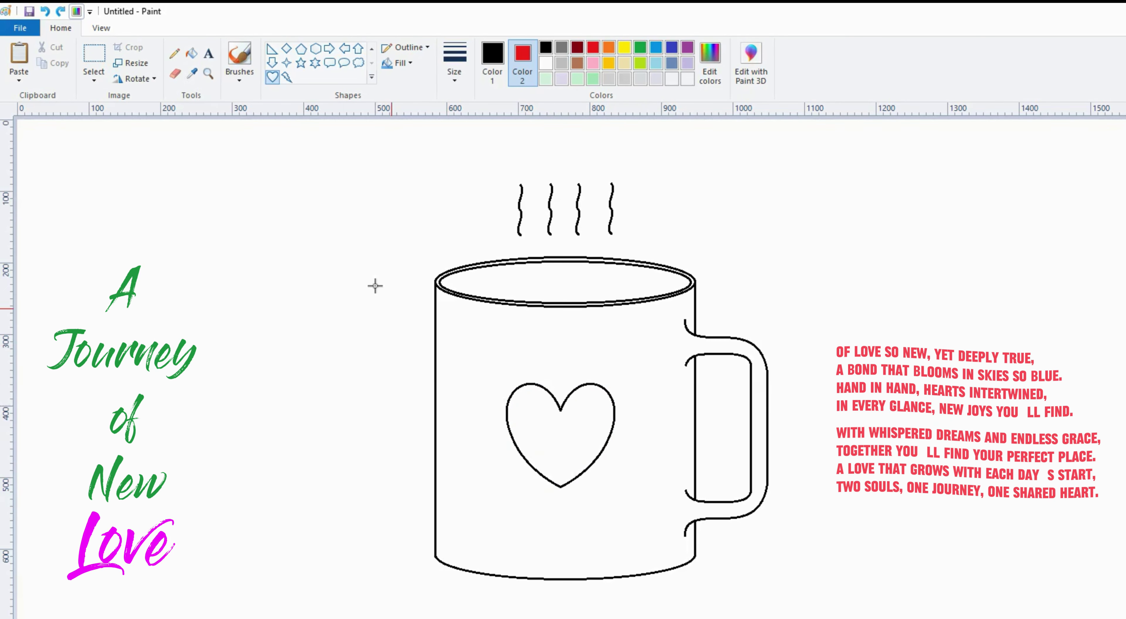
- Fill the heart on the mug with red
left_click(191, 54)
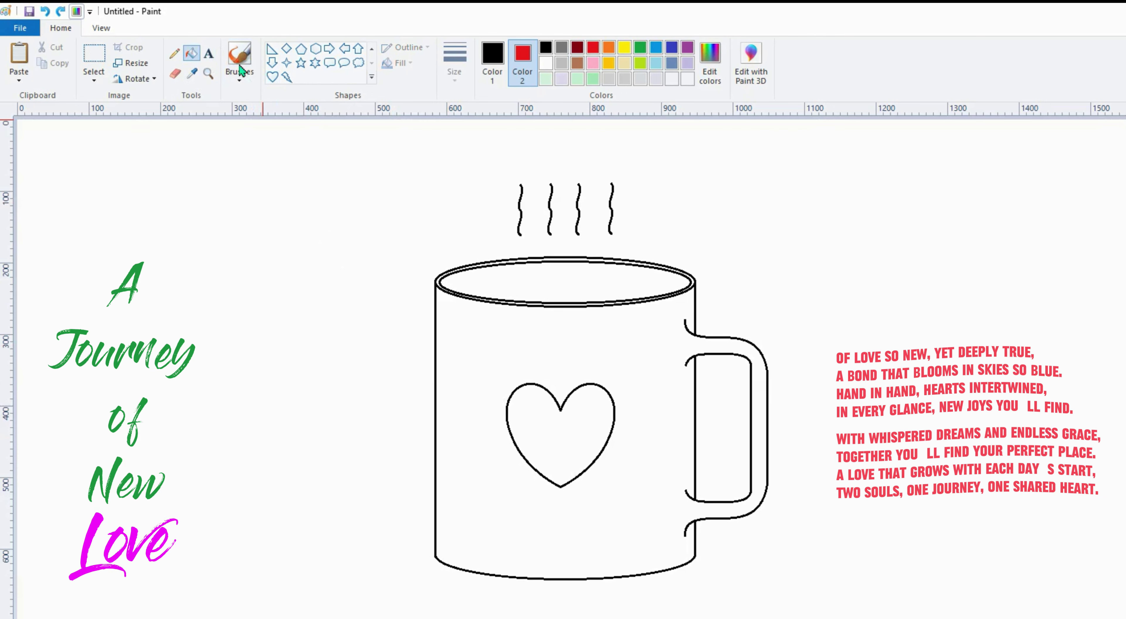
left_click(493, 65)
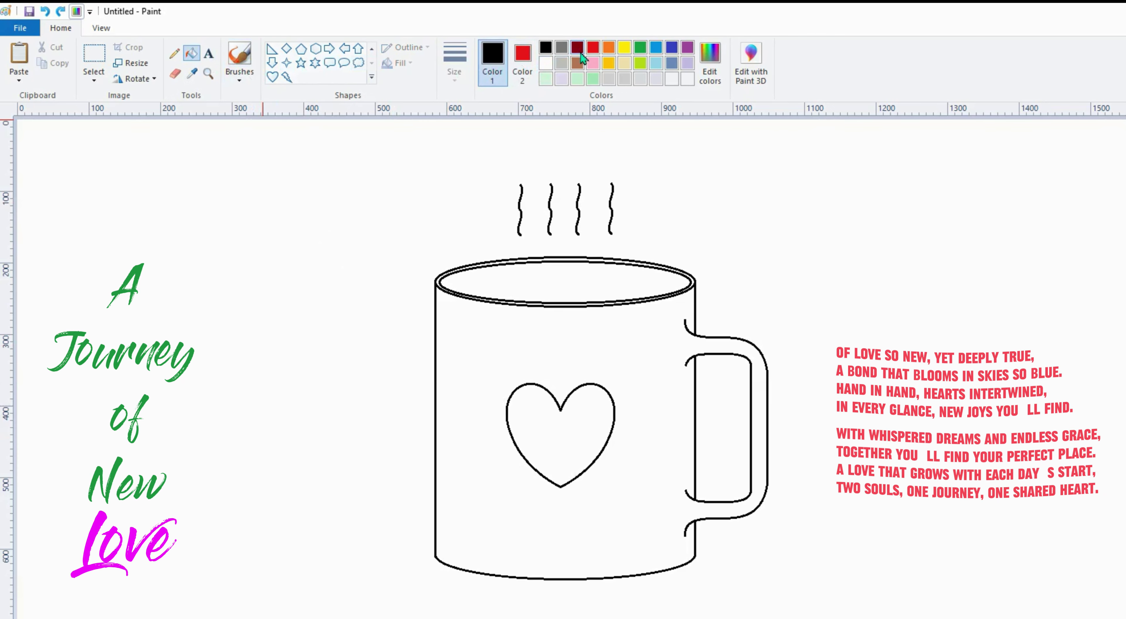
left_click(598, 50)
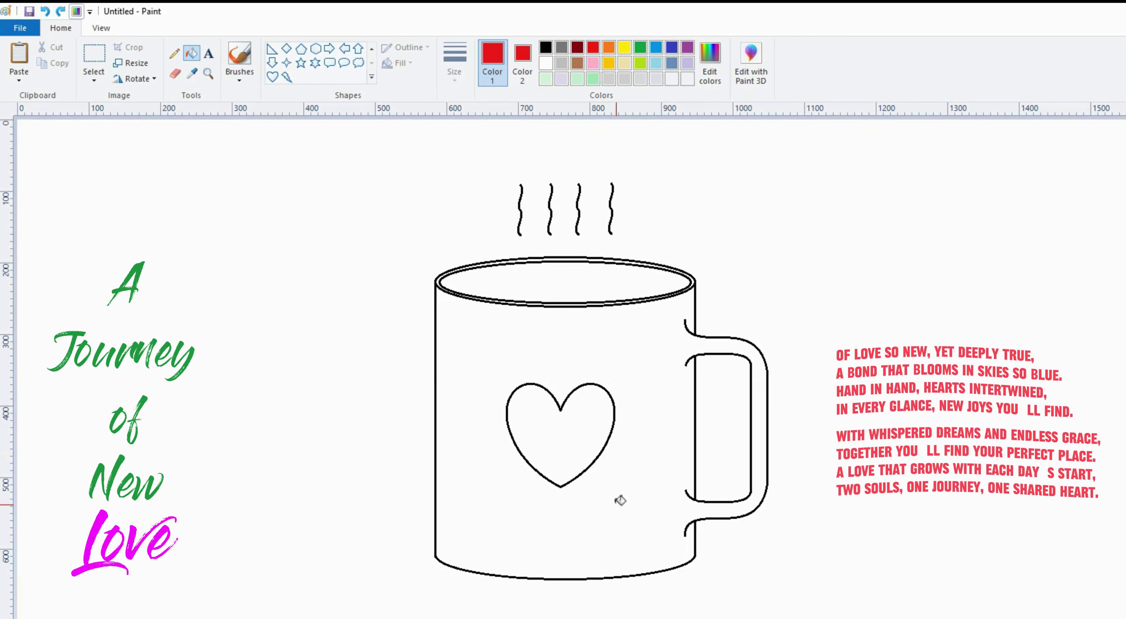
left_click(583, 440)
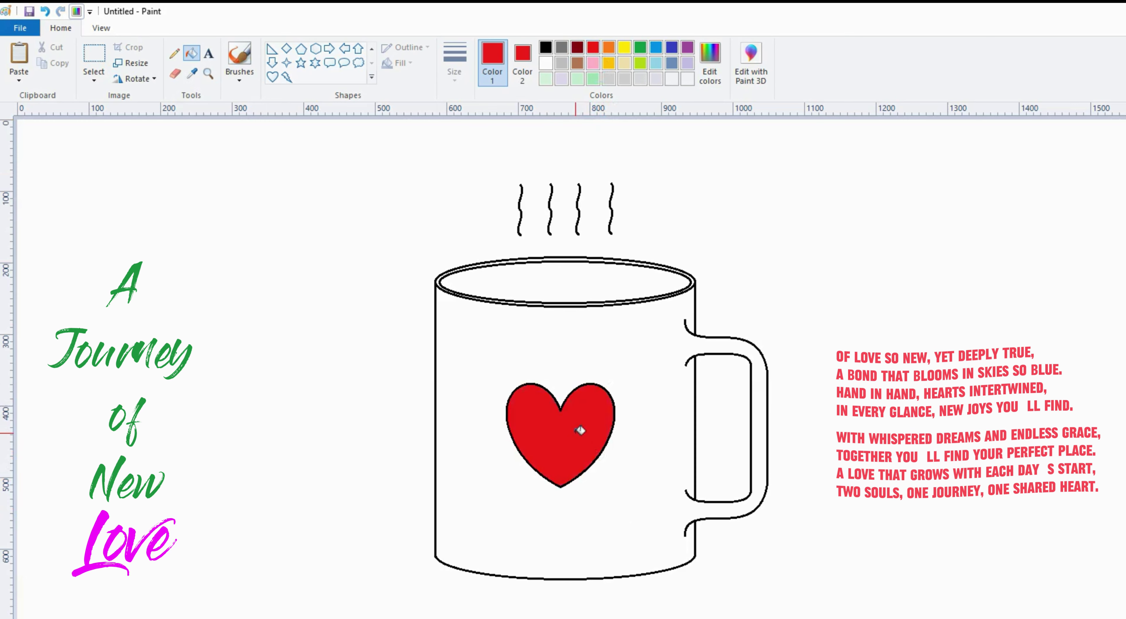